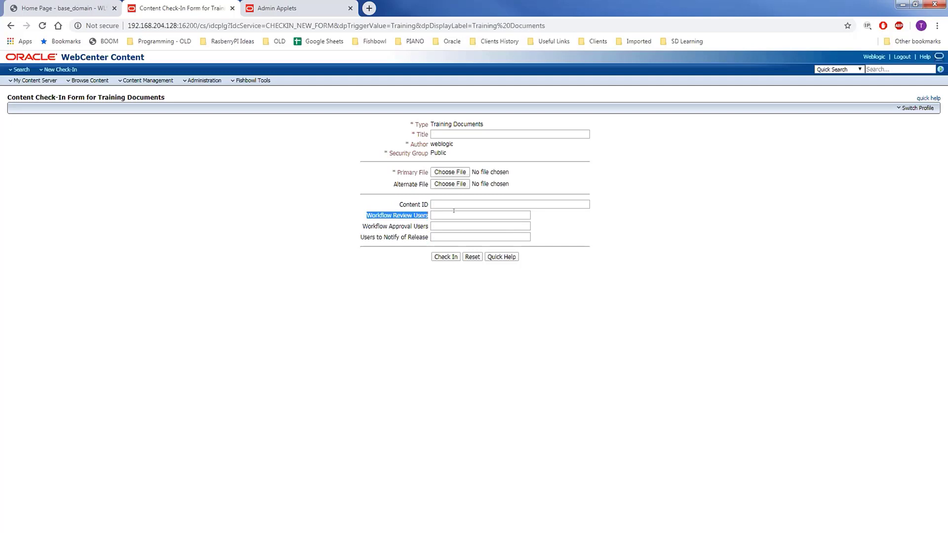
click(420, 217)
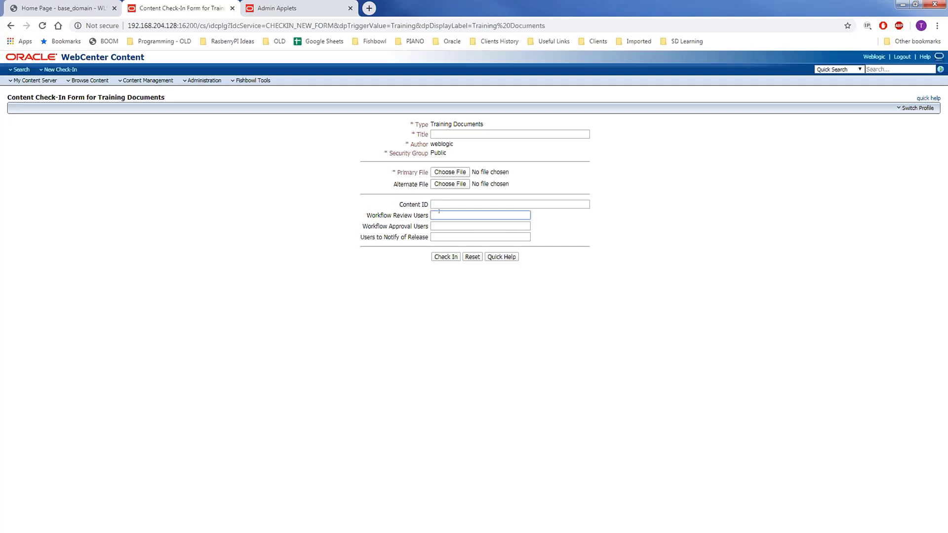
drag(367, 216, 427, 218)
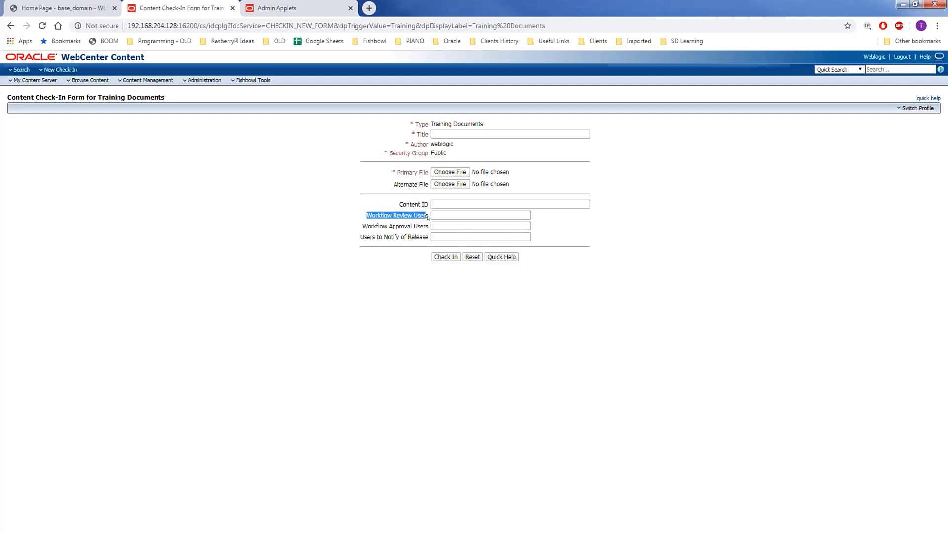
click(432, 216)
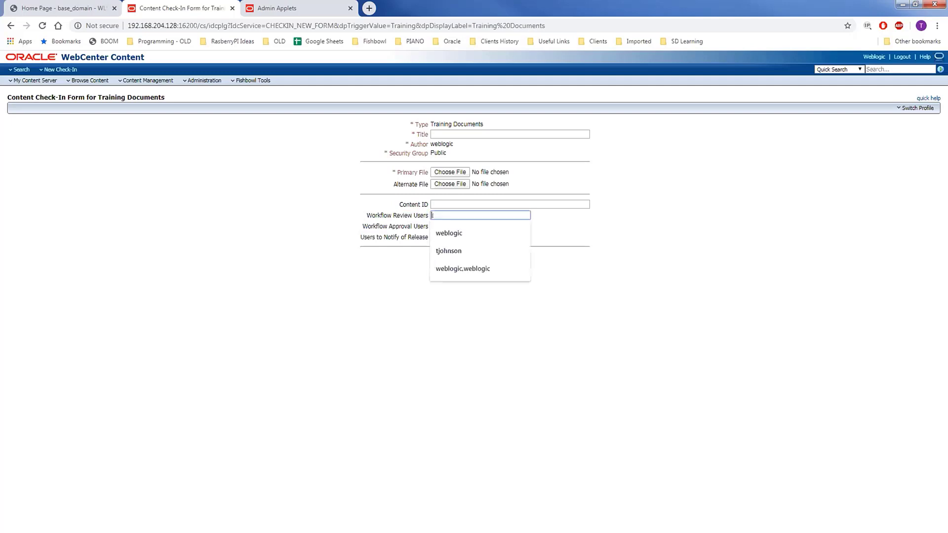
click(389, 217)
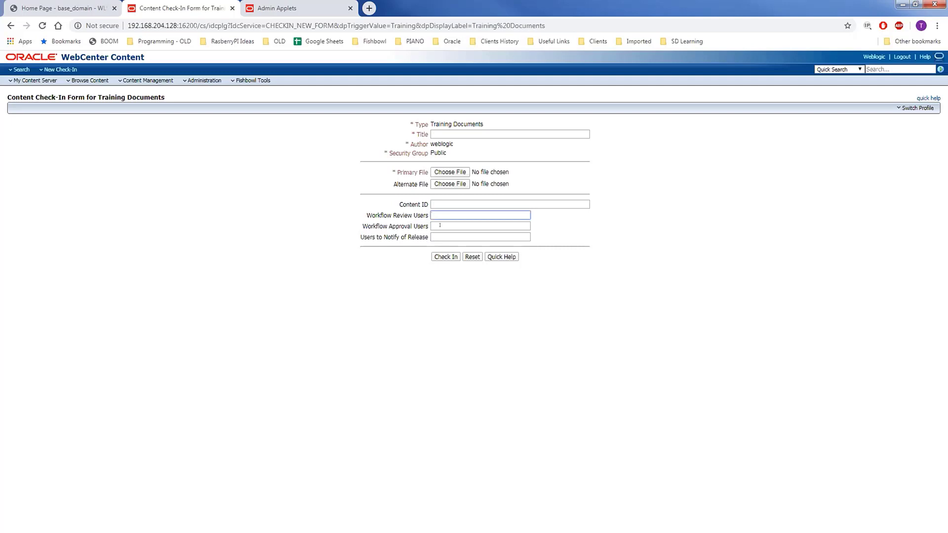
click(397, 226)
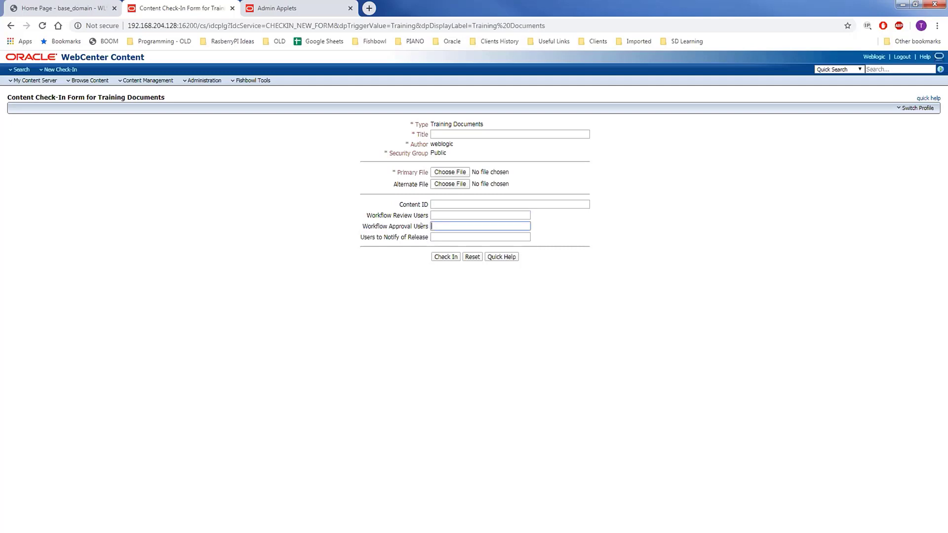
click(432, 226)
click(405, 225)
key(Tab)
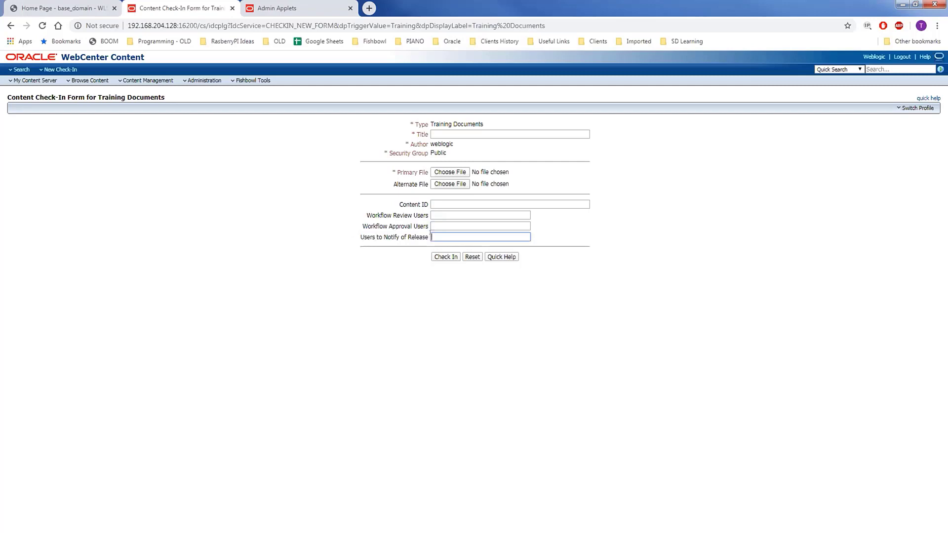
drag(359, 234, 428, 240)
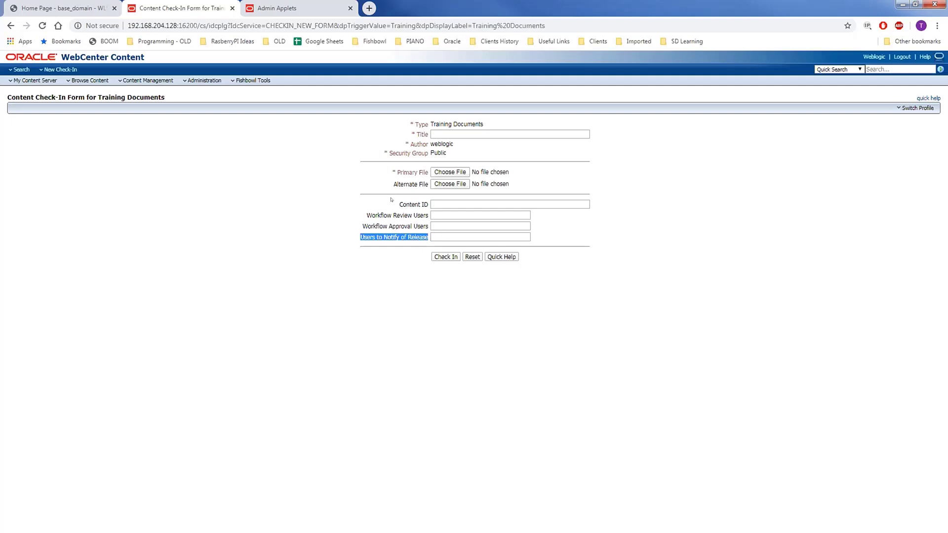
drag(359, 202, 429, 226)
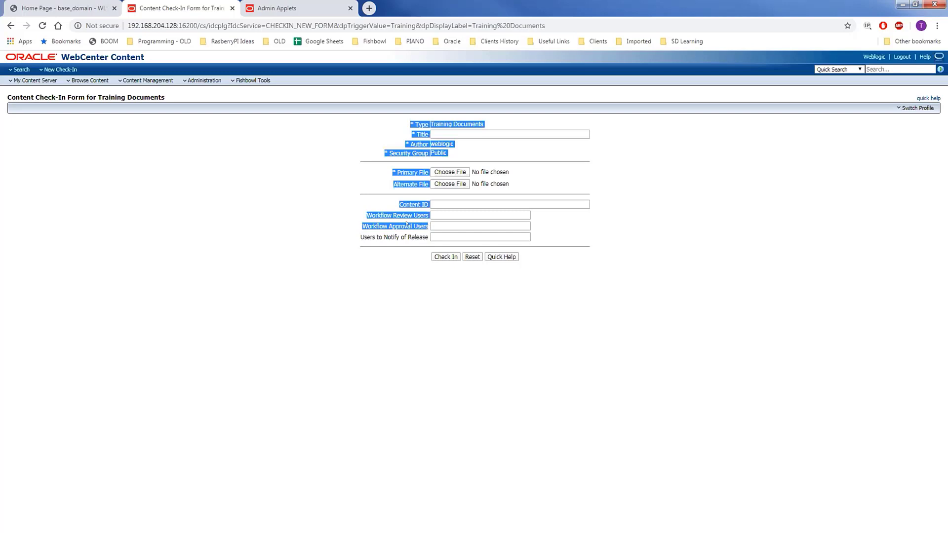
click(406, 220)
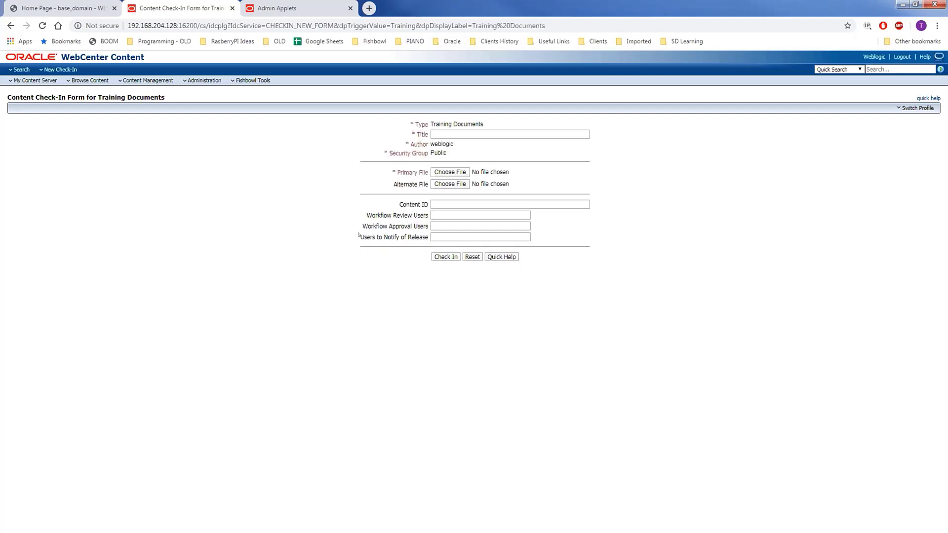
drag(357, 235, 427, 240)
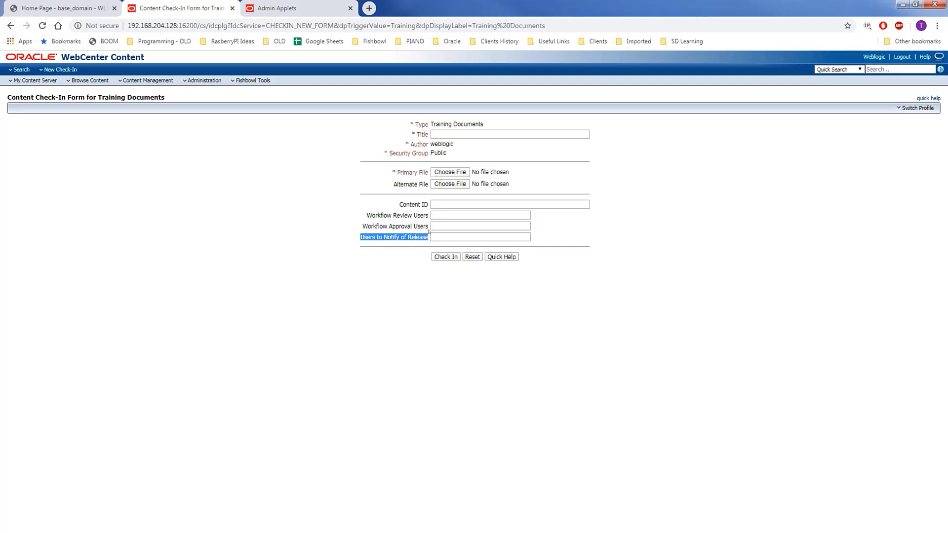
click(378, 217)
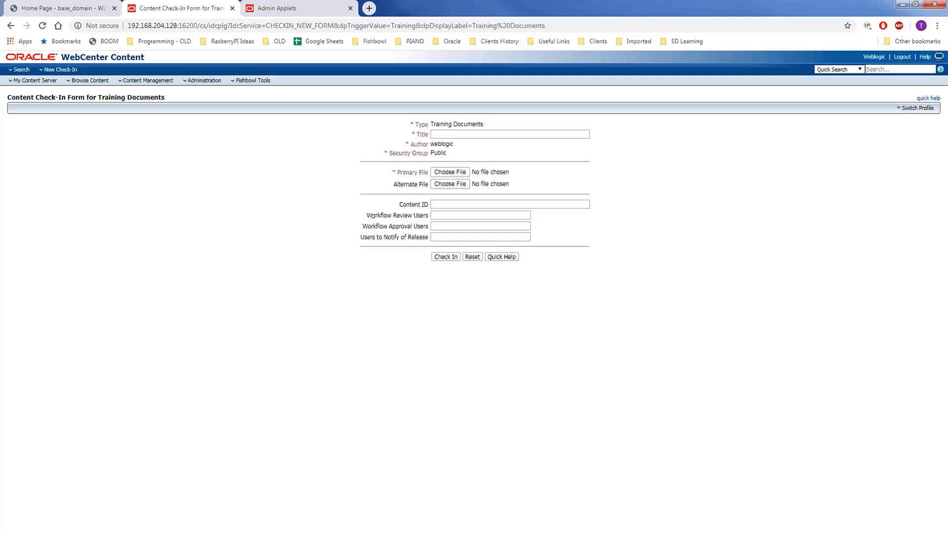
drag(361, 213, 431, 238)
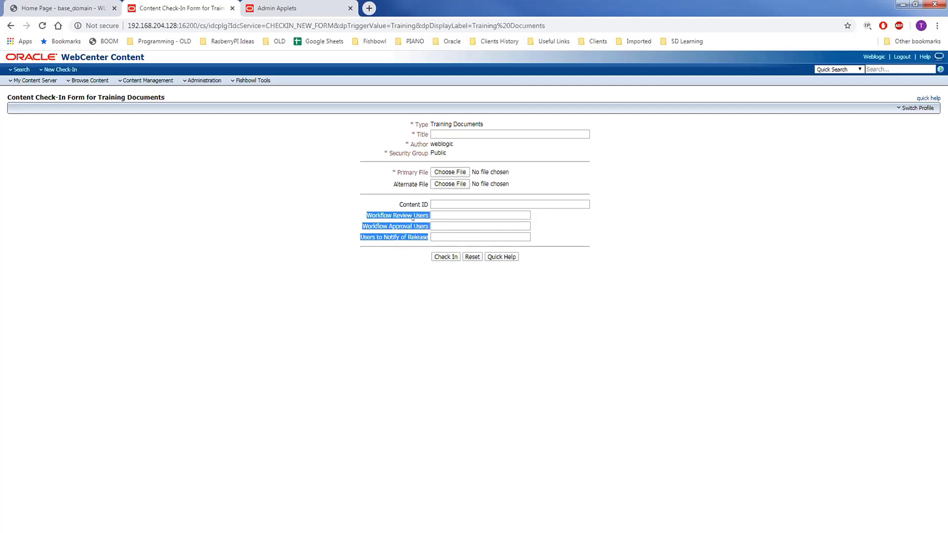
click(374, 218)
drag(366, 216, 428, 218)
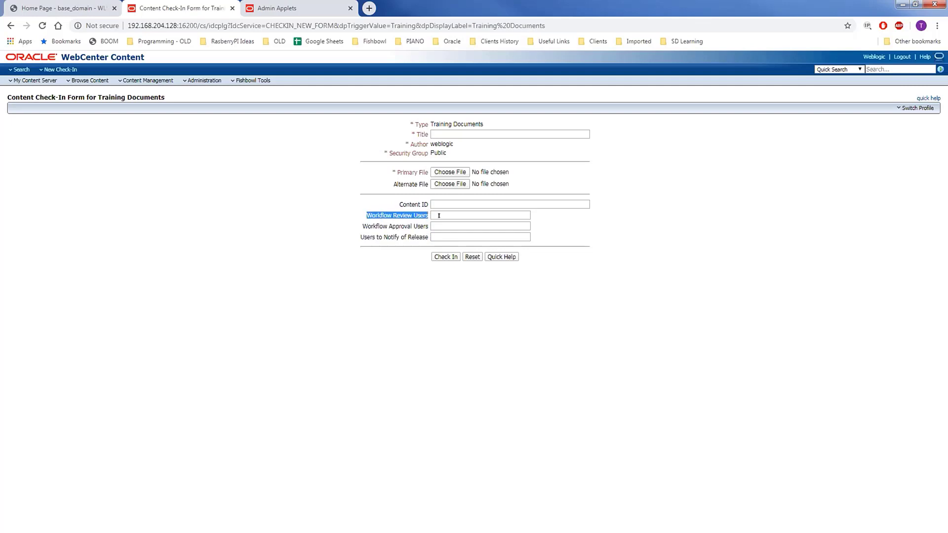
click(438, 216)
click(374, 208)
Step: Reload the Admin Applets page and launch Workflow Admin by keeping and opening applet.jnlp
click(279, 7)
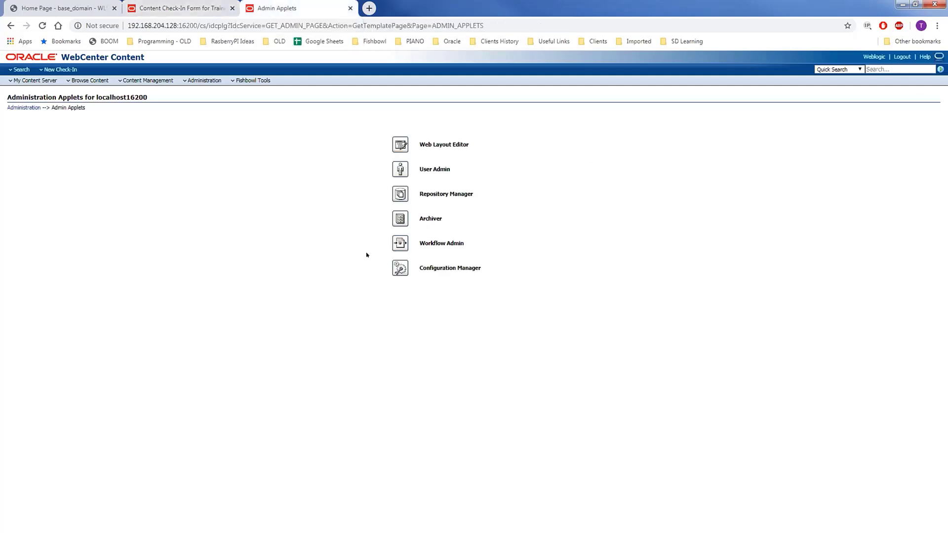
click(43, 25)
click(391, 242)
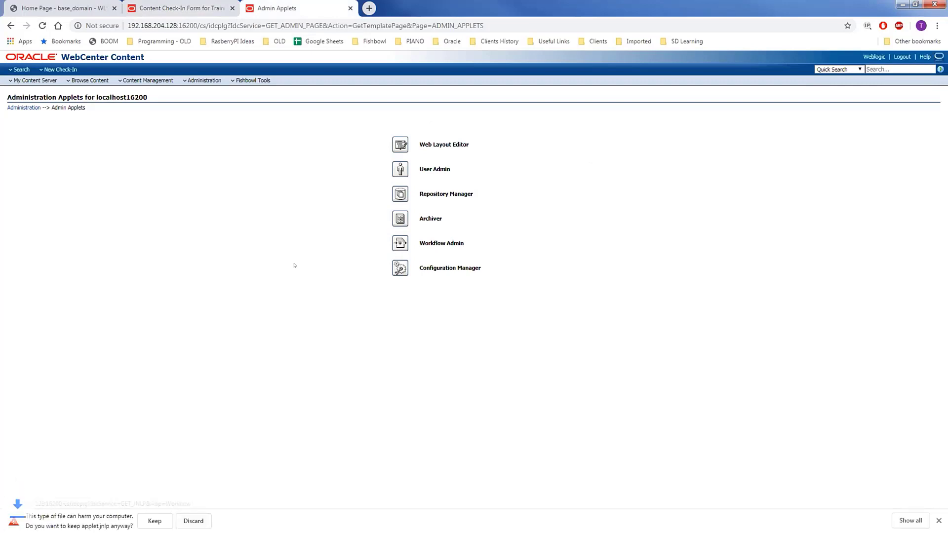
click(153, 520)
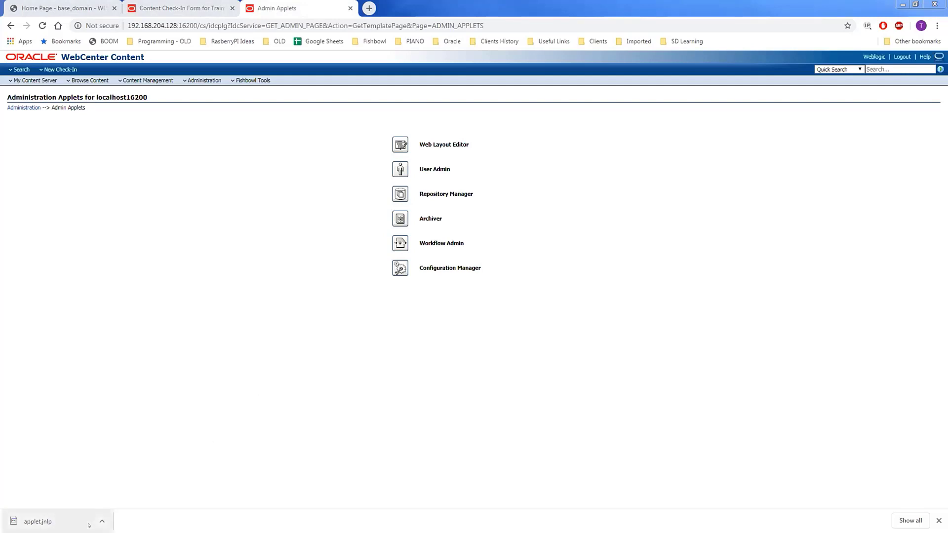
click(44, 521)
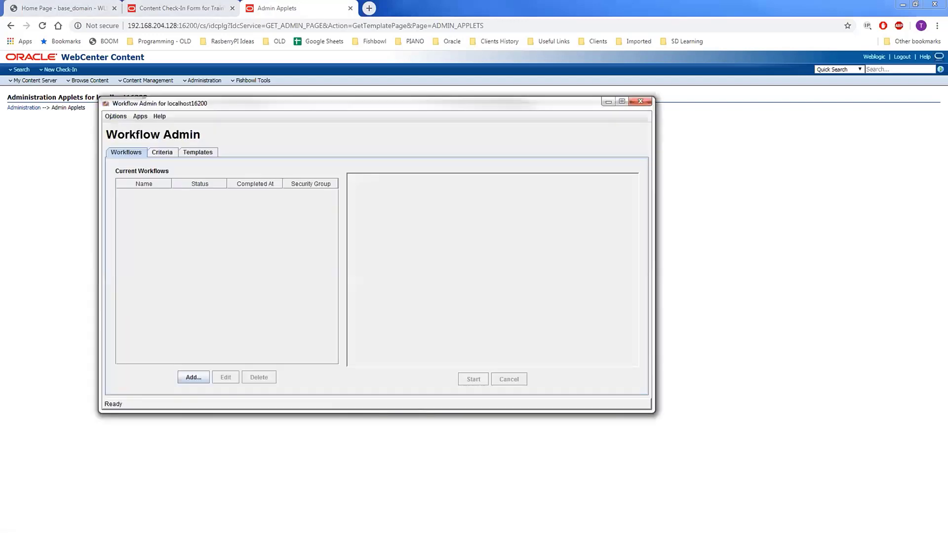
Step: Under Options > Tokens, add WorkflowStepOneToken with the user-lookup Idoc script pasted into Users
click(116, 116)
click(194, 100)
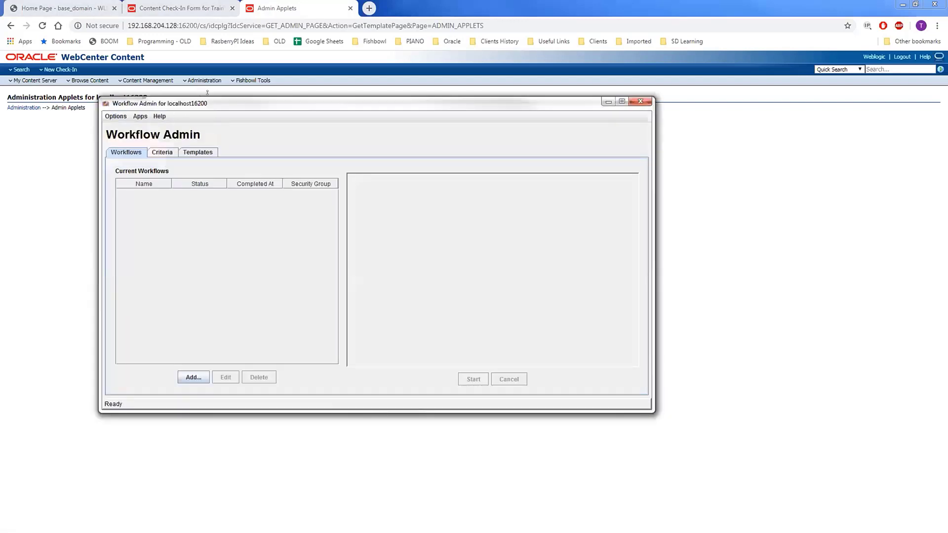
click(118, 116)
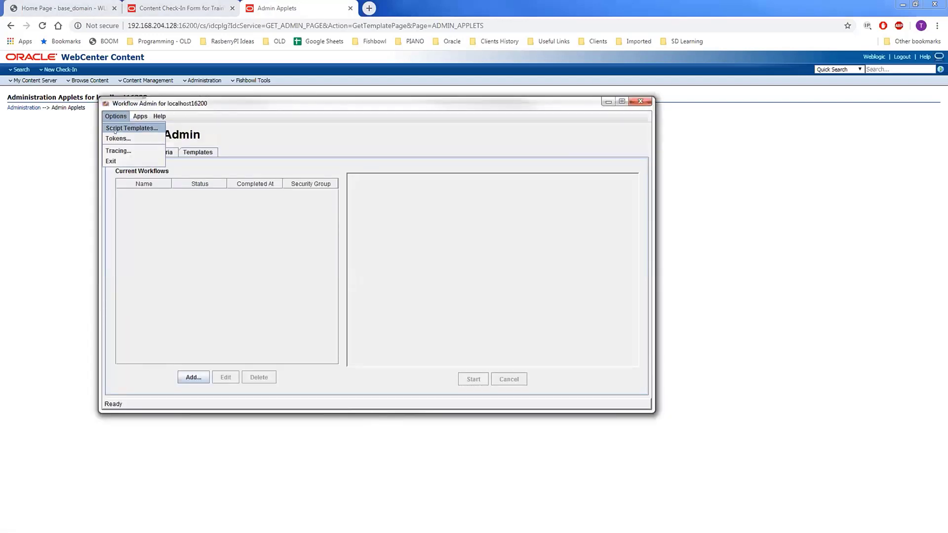
click(118, 139)
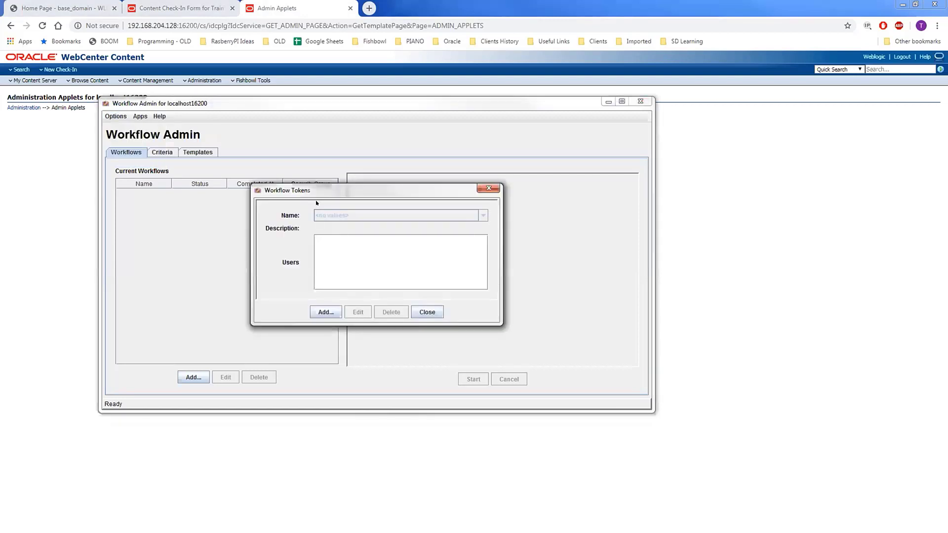
click(325, 312)
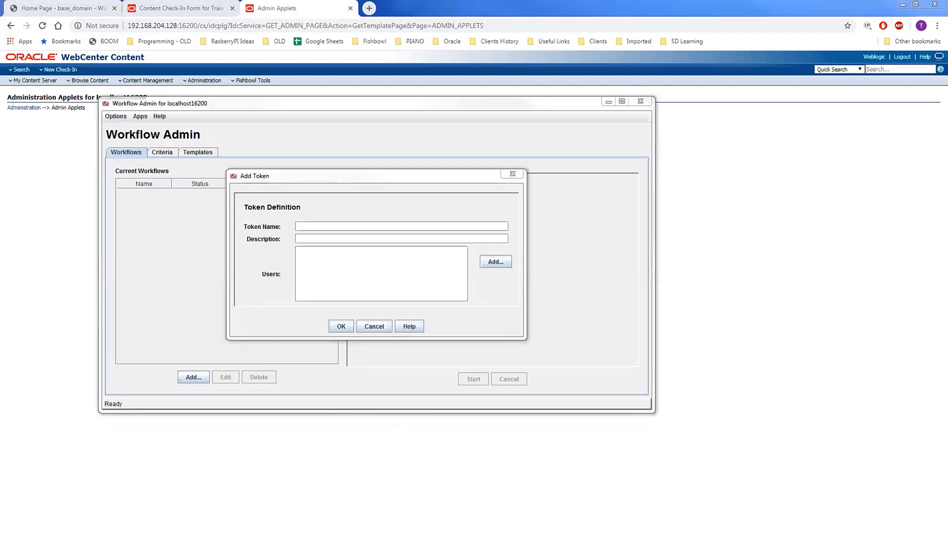
click(320, 225)
key(ctrl+v)
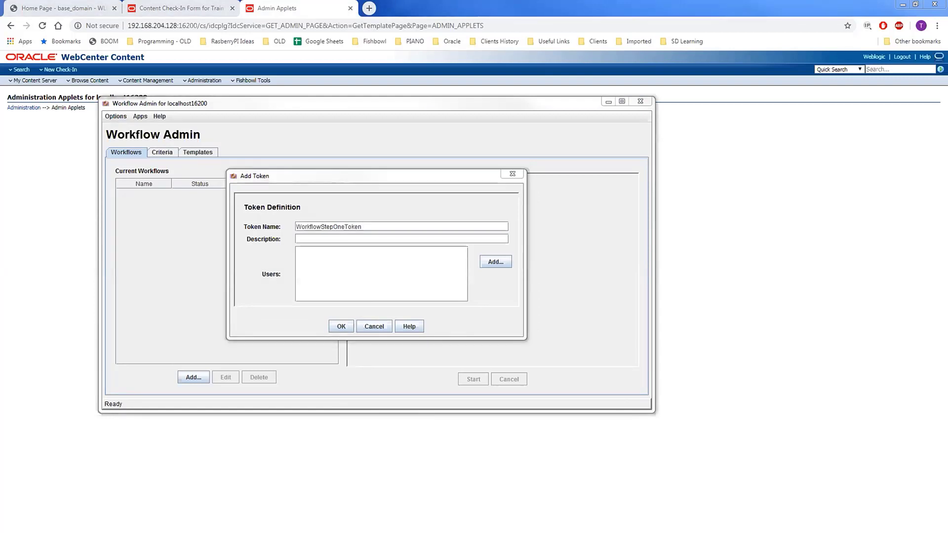
click(322, 256)
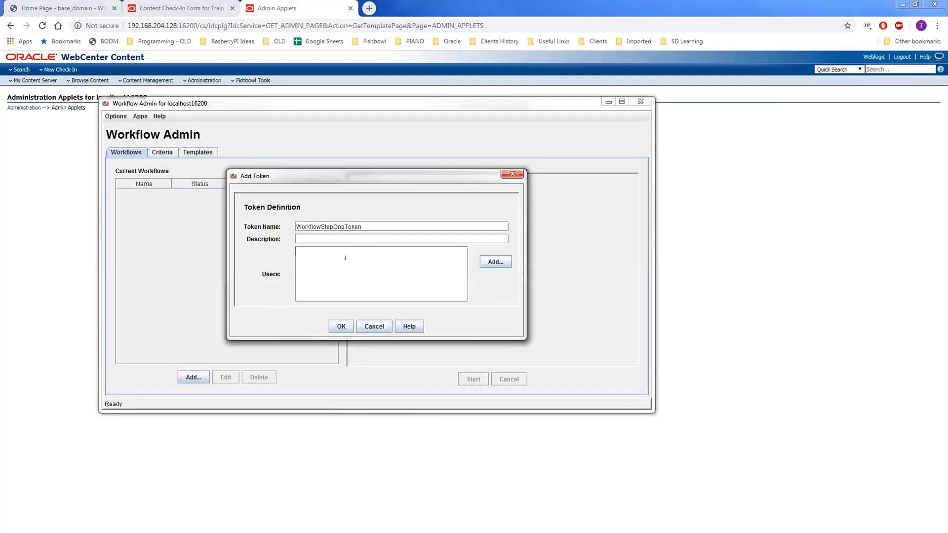
key(ctrl+v)
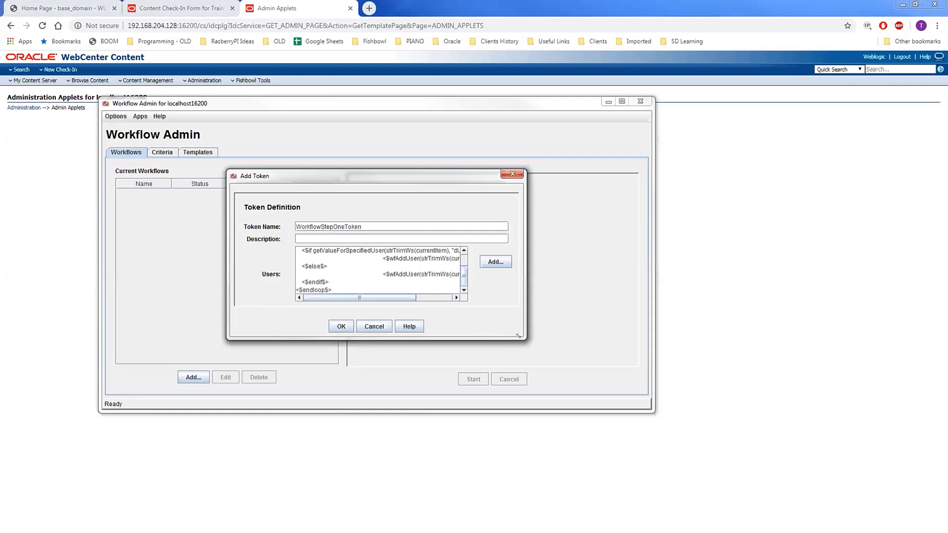
drag(518, 336, 779, 438)
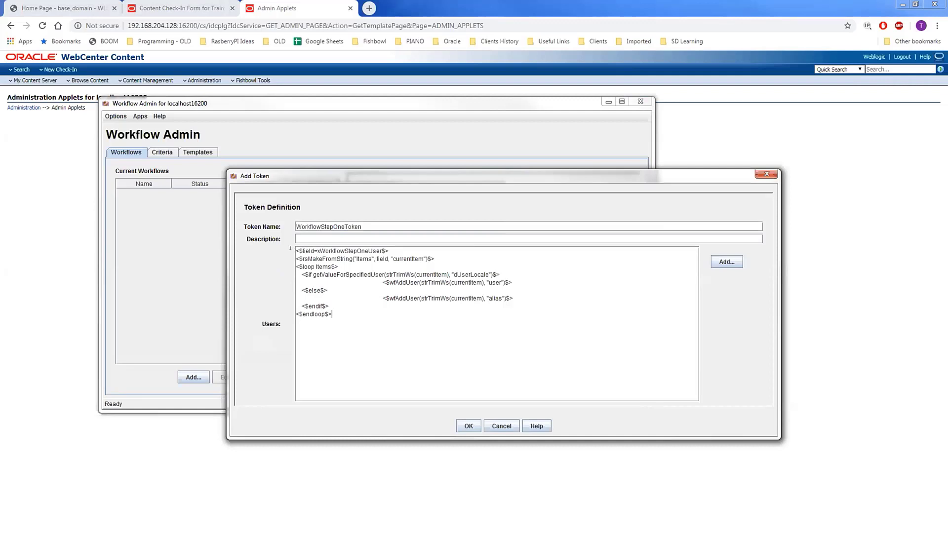
Step: Walk through the script's opening: the xWorkflowStepOneUser field, the item-splitting line and the loop
triple_click(358, 251)
double_click(351, 251)
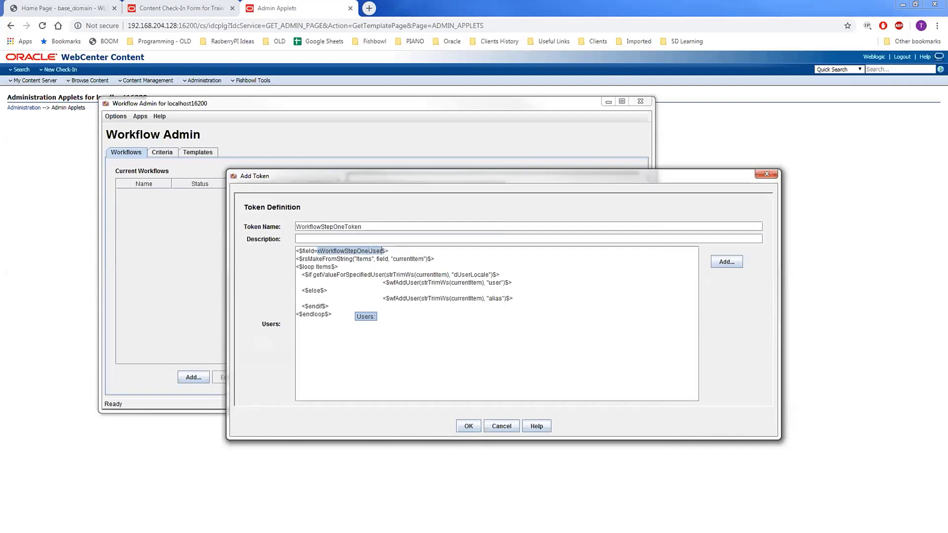
click(376, 250)
drag(381, 251, 313, 251)
double_click(305, 250)
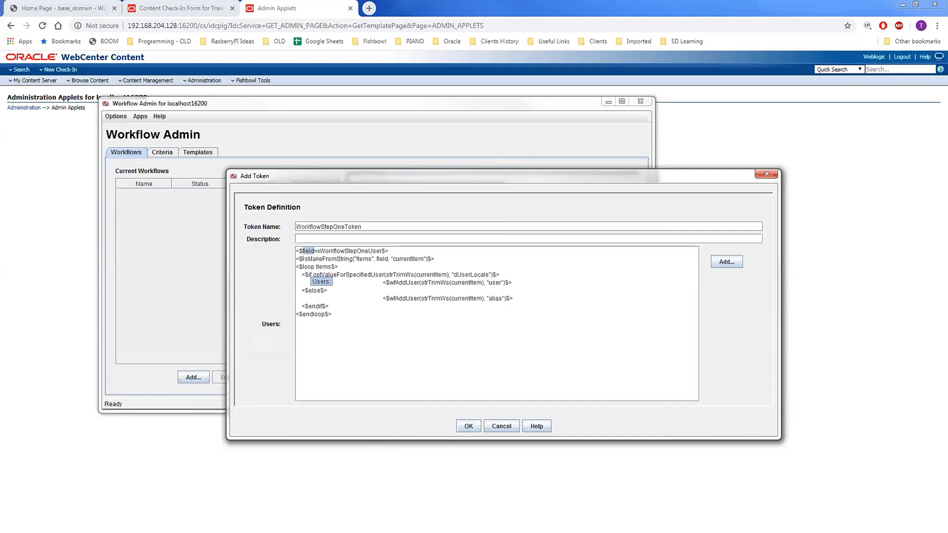
drag(296, 257, 435, 260)
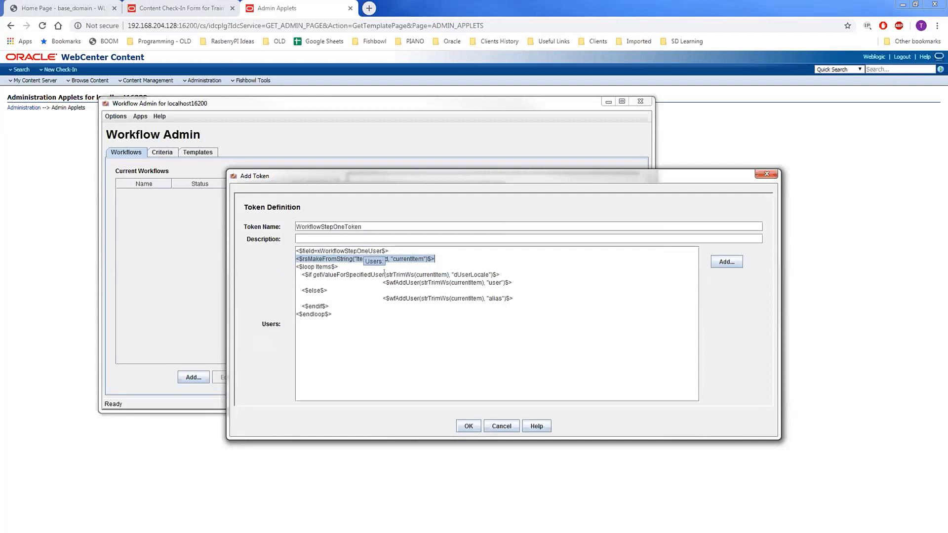
click(446, 256)
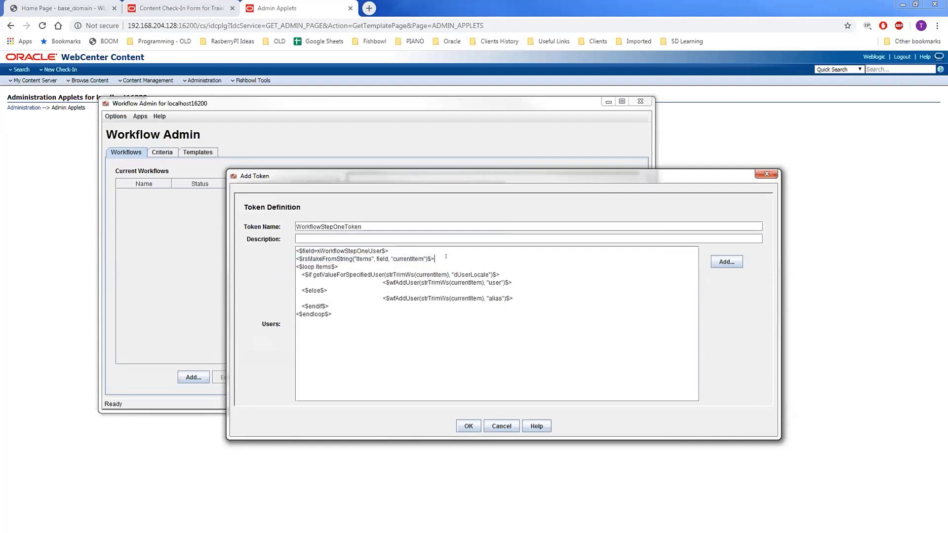
double_click(353, 251)
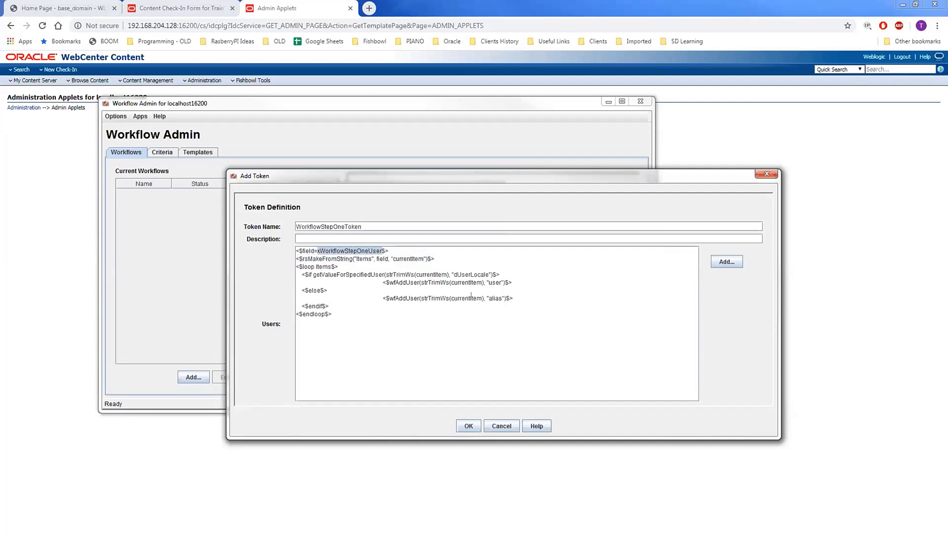
click(446, 256)
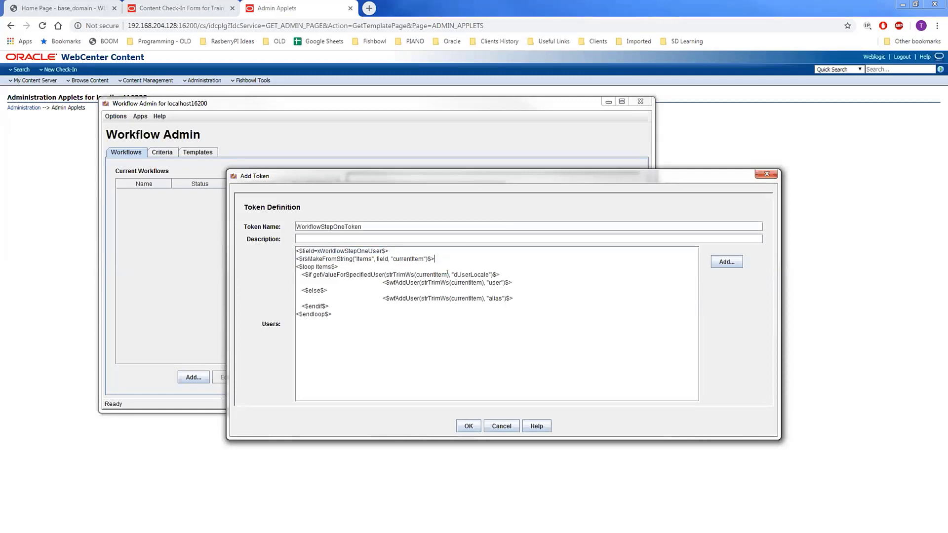
drag(302, 264, 329, 266)
click(345, 265)
Step: Review the user-locale check, wfAddUser and alias lines, then select the whole Users script
drag(303, 275, 501, 274)
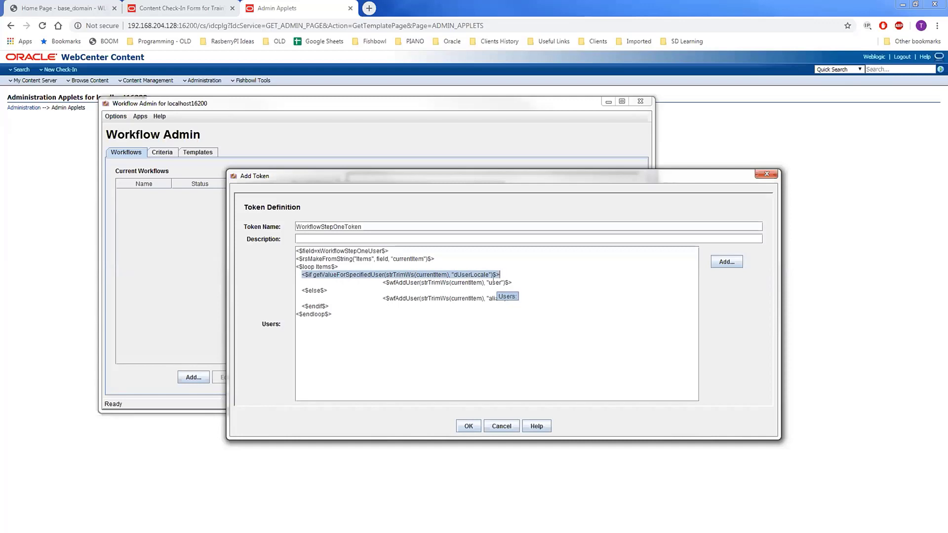
drag(488, 283, 497, 283)
click(388, 283)
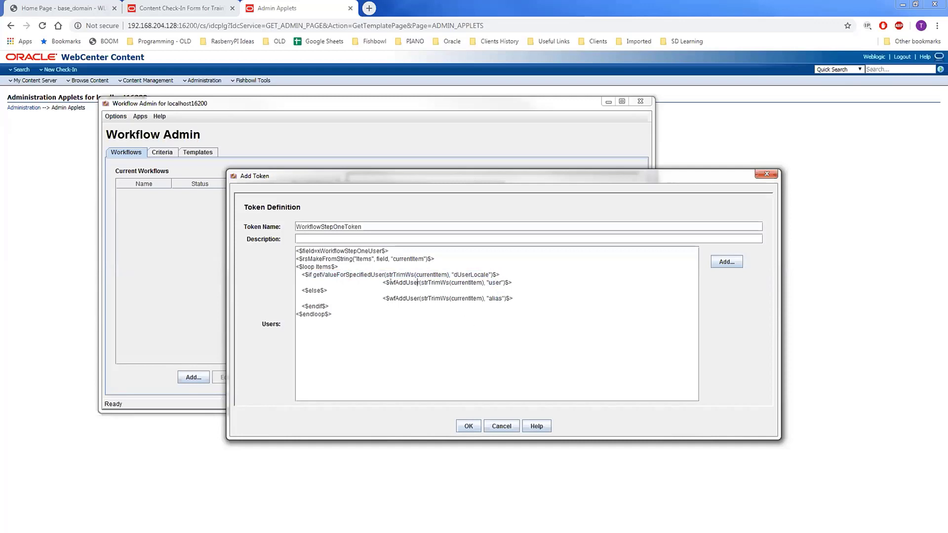
drag(383, 282, 500, 274)
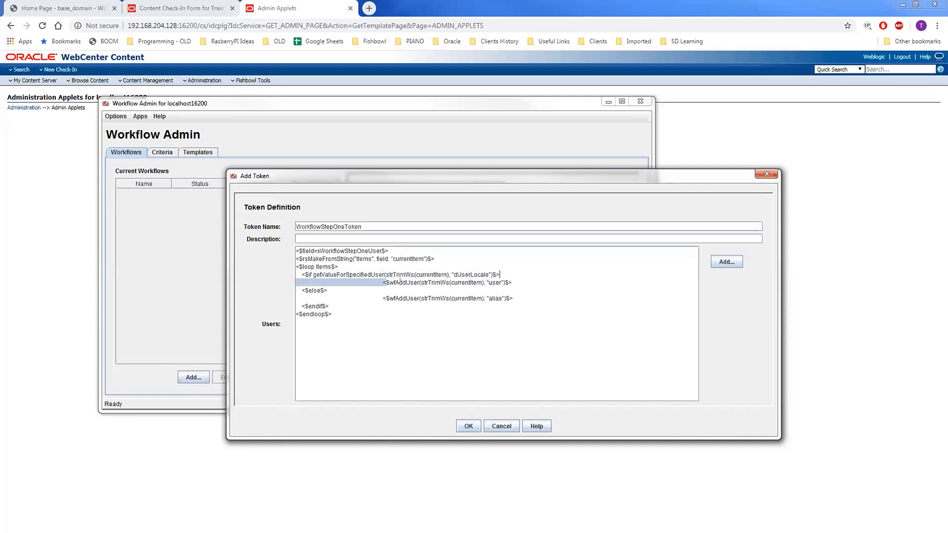
double_click(401, 282)
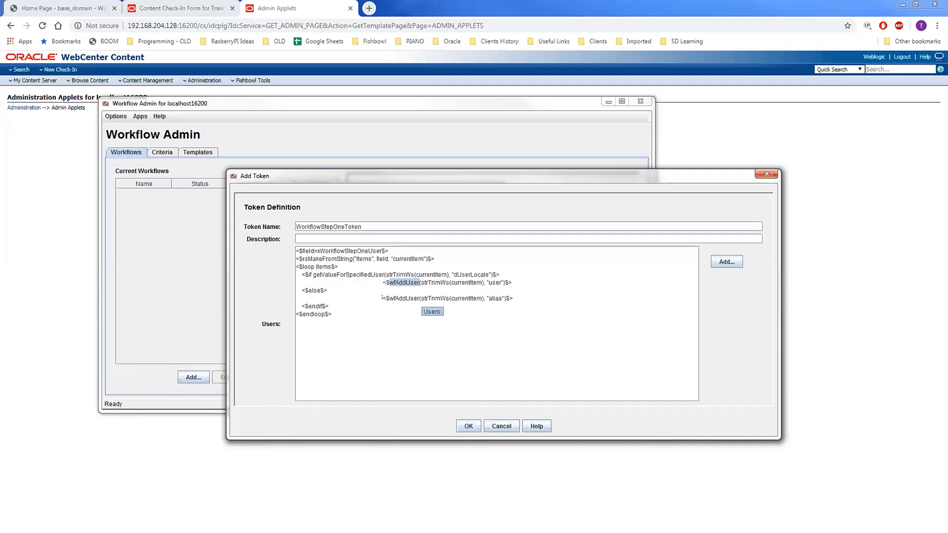
drag(516, 299, 375, 297)
click(502, 299)
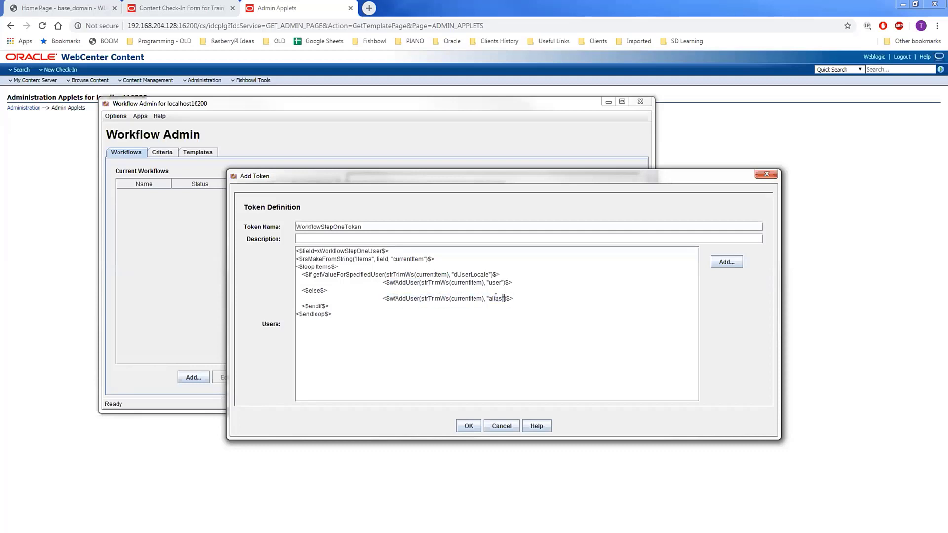
double_click(495, 298)
click(359, 318)
drag(342, 312, 287, 249)
click(344, 321)
drag(343, 311, 282, 248)
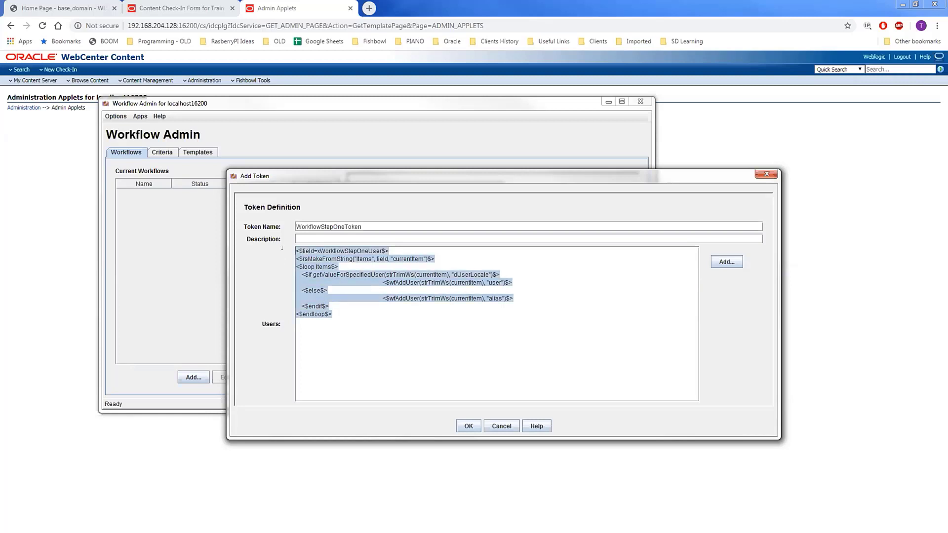
Step: Save WorkflowStepOneToken and add WorkflowStepTwoToken with a script reading xWorkflowStepTwoUser
click(469, 426)
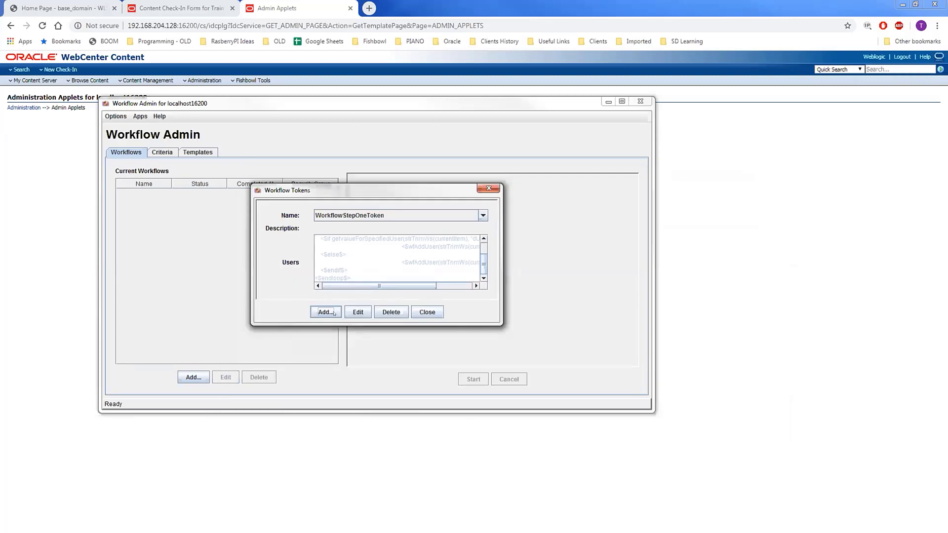
click(333, 312)
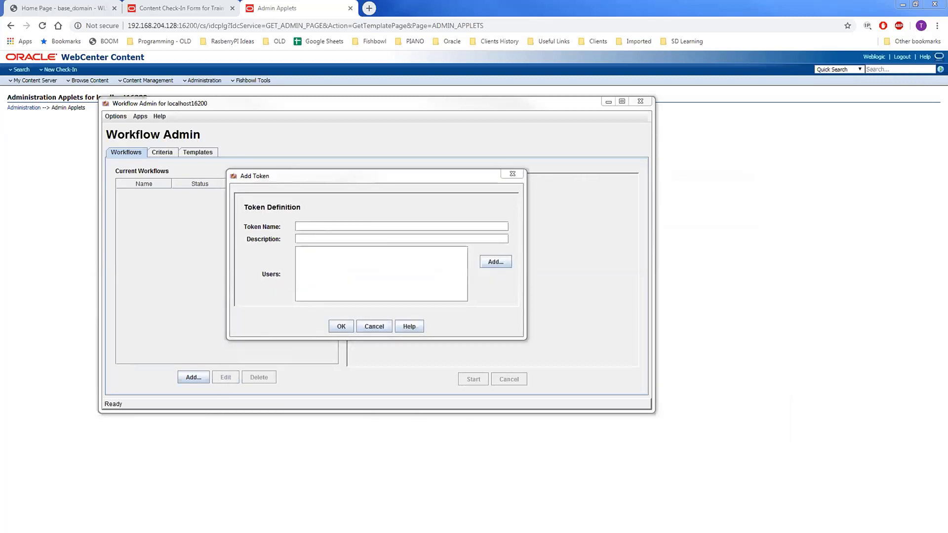
click(321, 226)
key(ctrl+v)
click(896, 432)
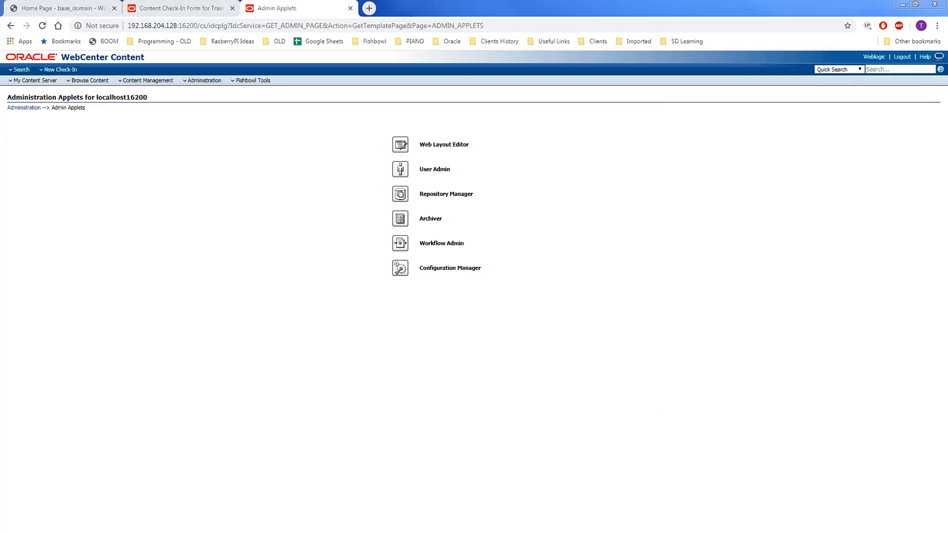
key(alt+Tab)
key(ctrl+v)
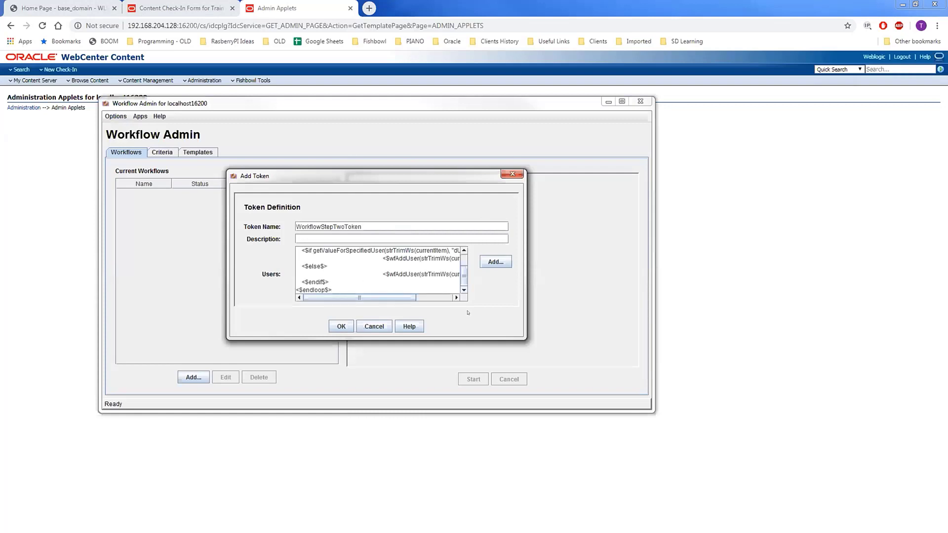
drag(523, 335, 689, 440)
double_click(344, 251)
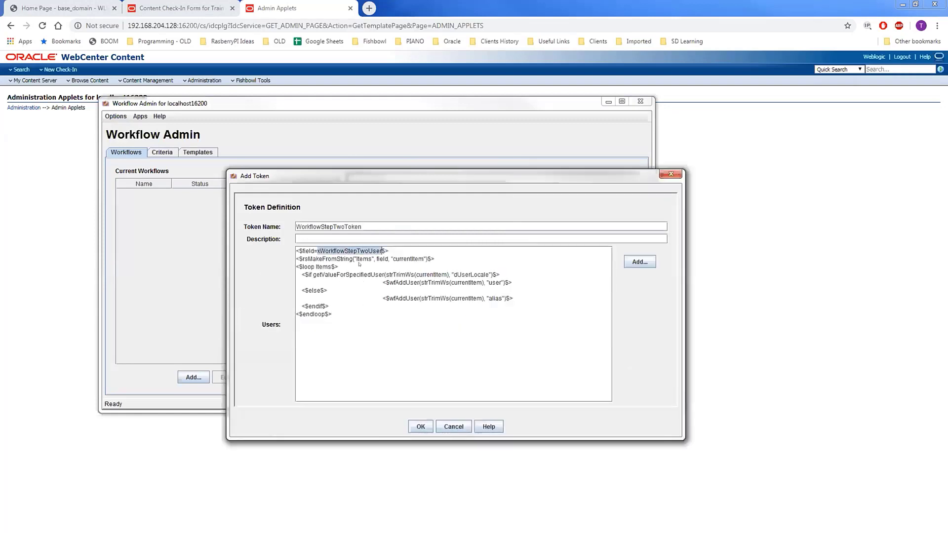
click(421, 427)
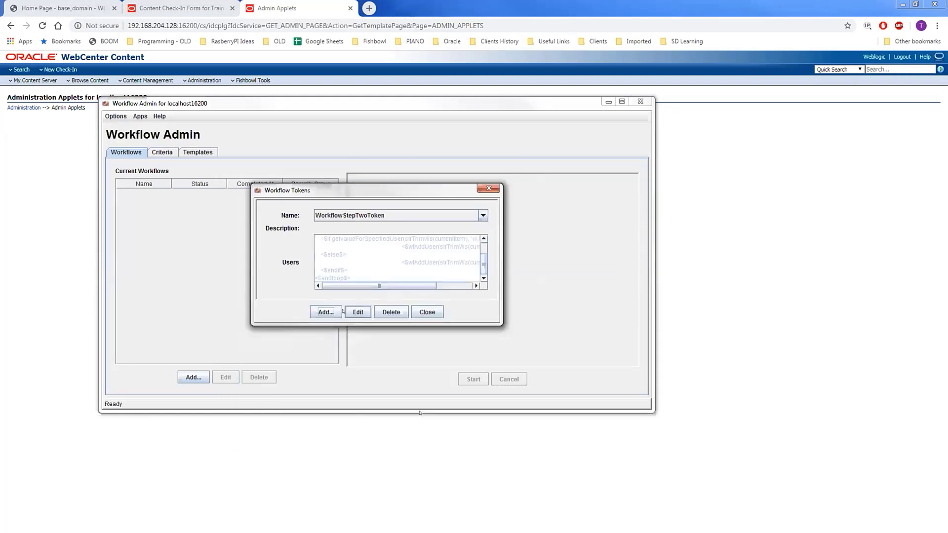
Step: Add NotifyUsersToken with a script reading xWorkflowNotifyRelease, then close the tokens list
click(326, 312)
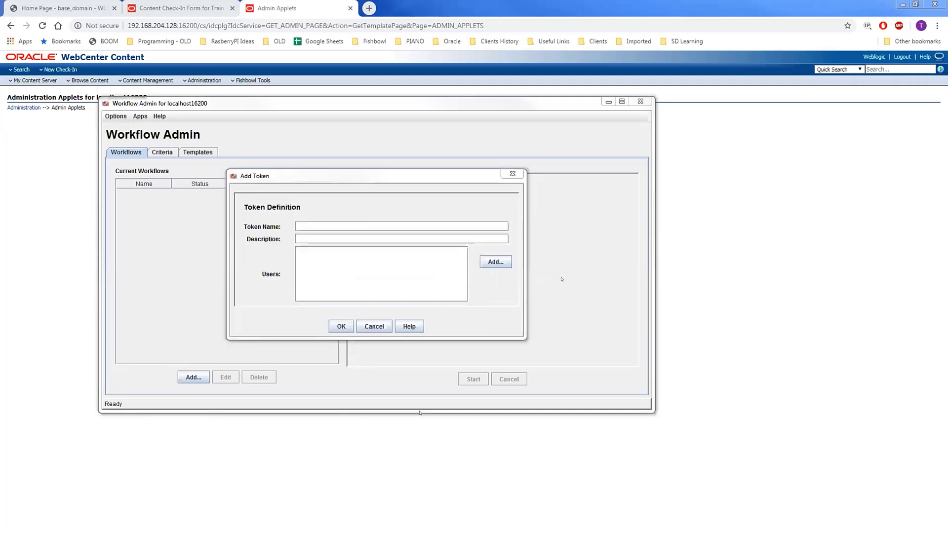
click(360, 273)
key(ctrl+v)
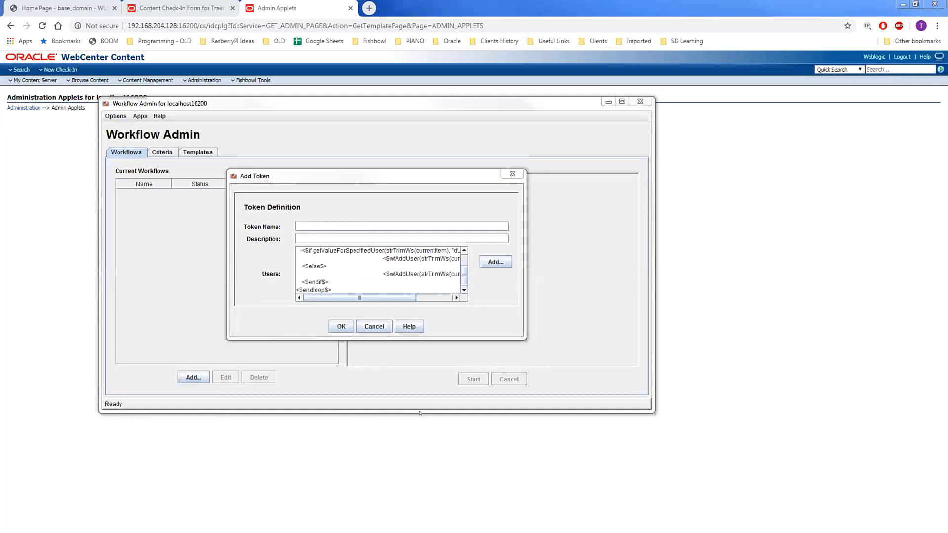
click(367, 225)
key(ctrl+v)
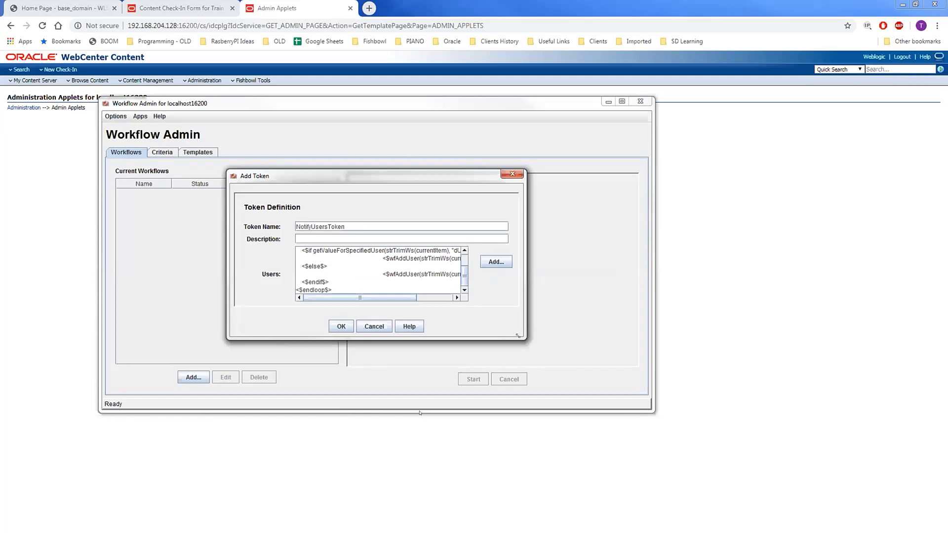
drag(518, 336, 656, 397)
double_click(336, 251)
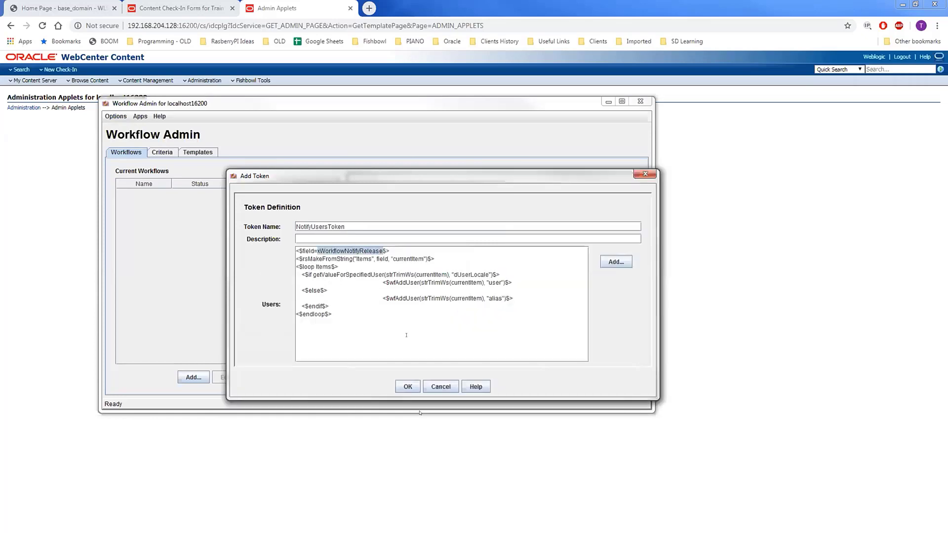
click(407, 387)
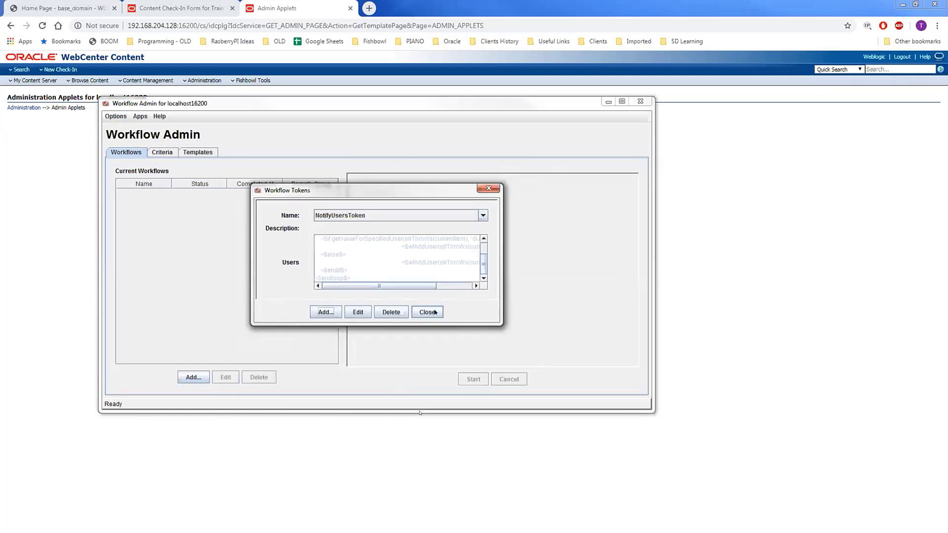
click(427, 312)
Step: Start a plain TrainingAdHocWorkflow, cancel it, and switch to the Criteria workflows list
click(193, 377)
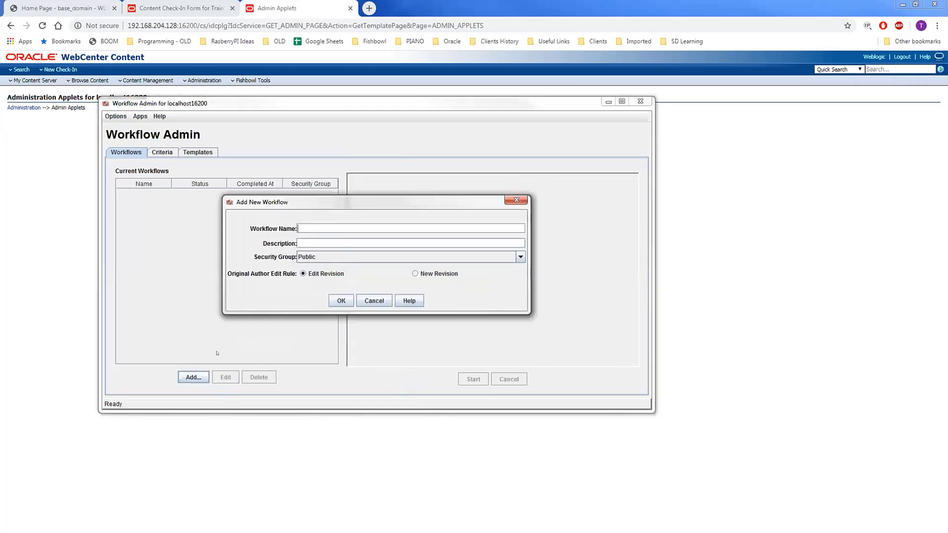
text(TrainingAd)
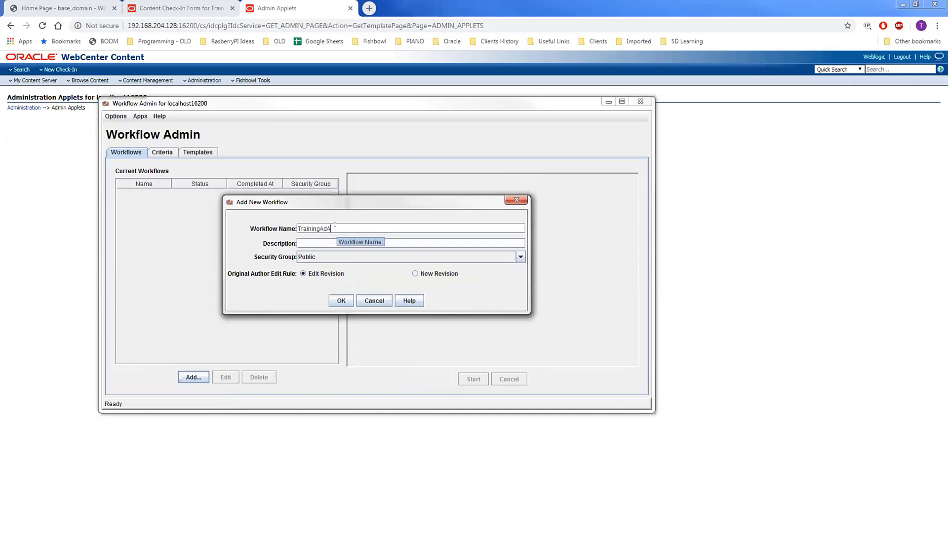
text(HocWorkflow)
click(374, 302)
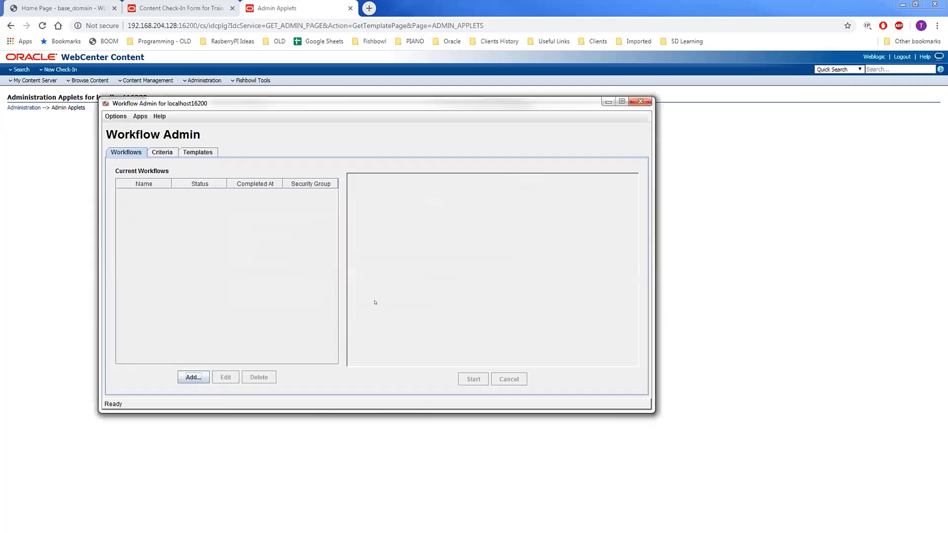
click(166, 153)
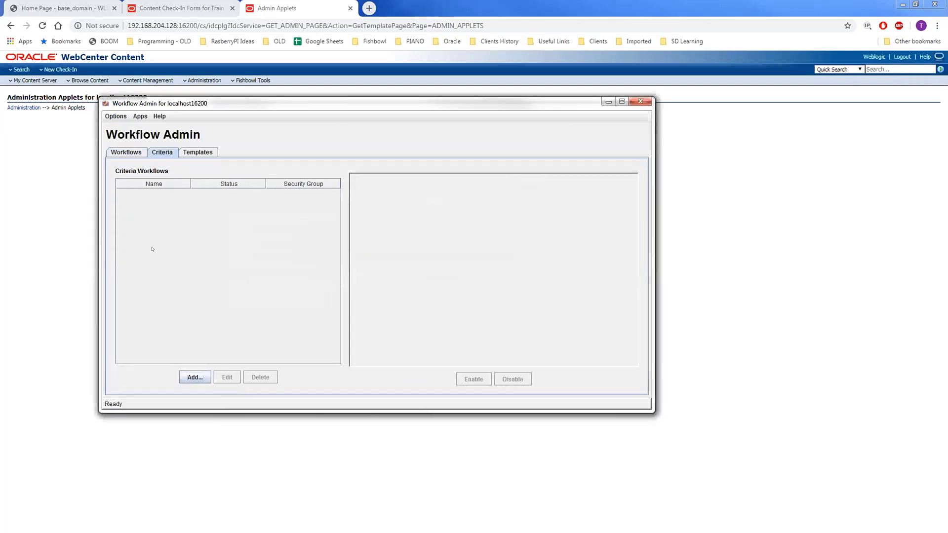
Step: Create criteria workflow TrainingAdHocWorkflow in the Public security group, matching Profile Training
click(193, 378)
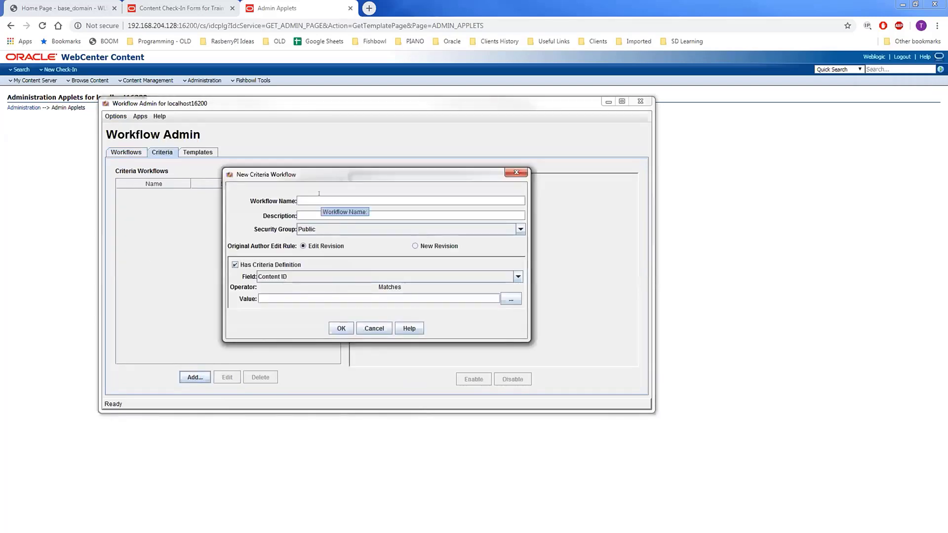
text(TrainingAdHocWorkflow)
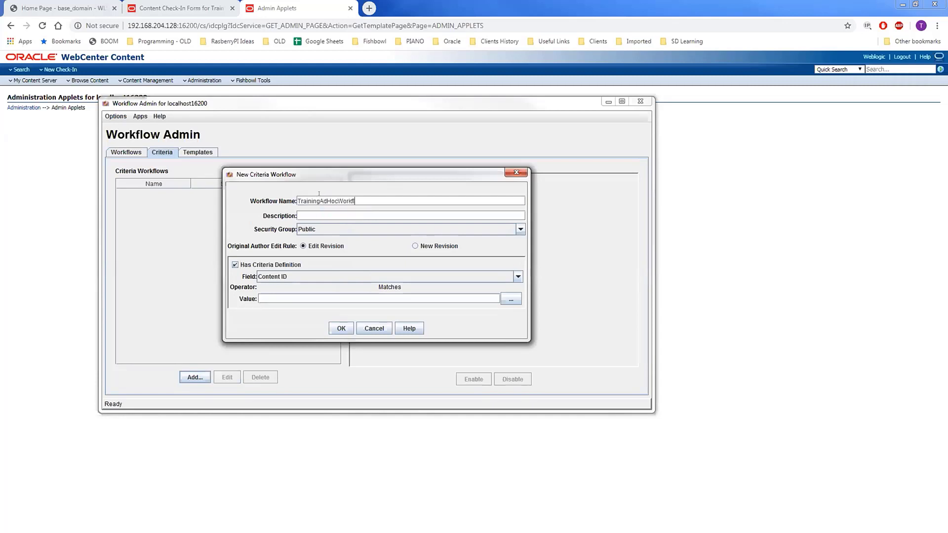
click(381, 231)
click(311, 256)
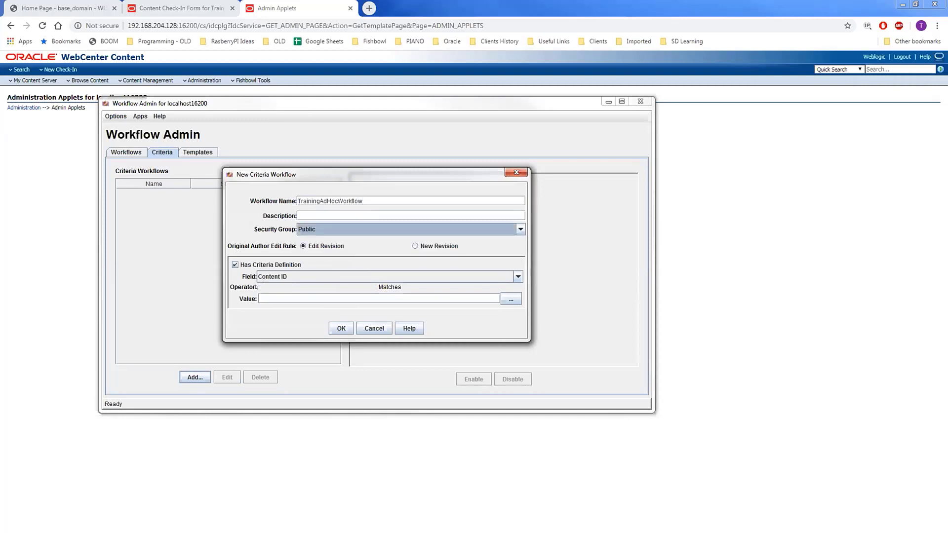
click(326, 275)
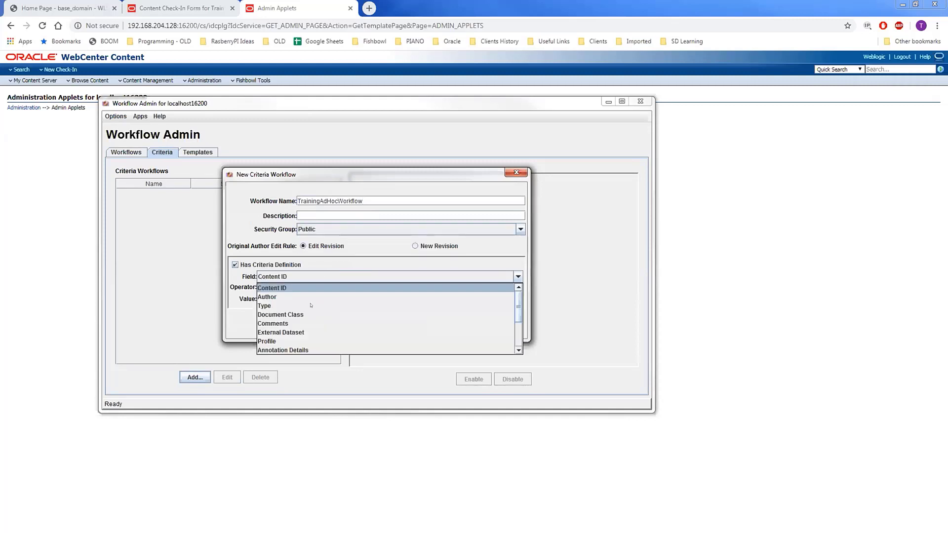
click(289, 341)
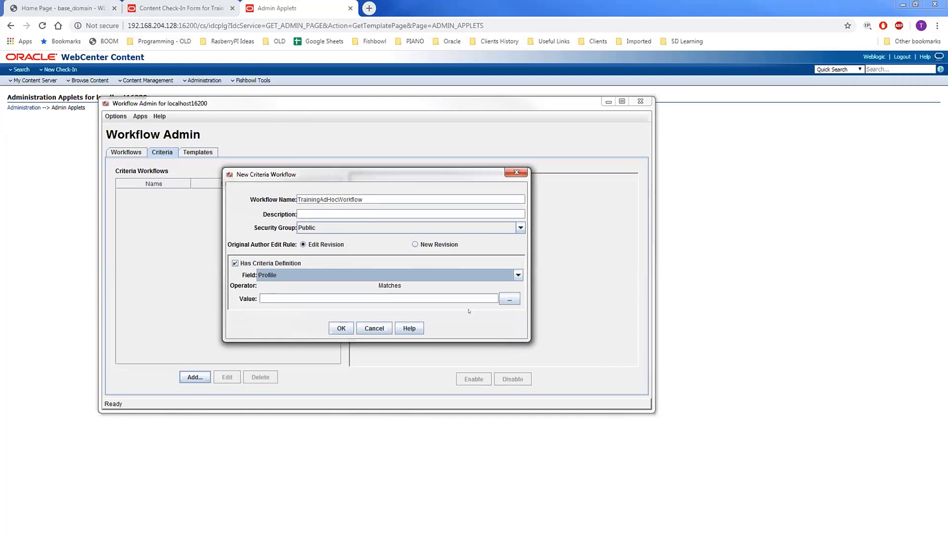
click(509, 299)
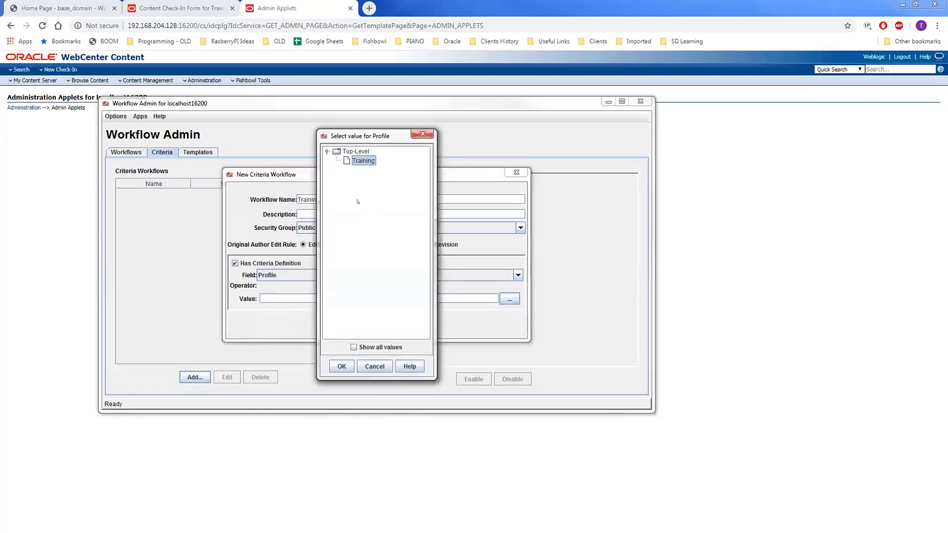
click(341, 366)
click(340, 327)
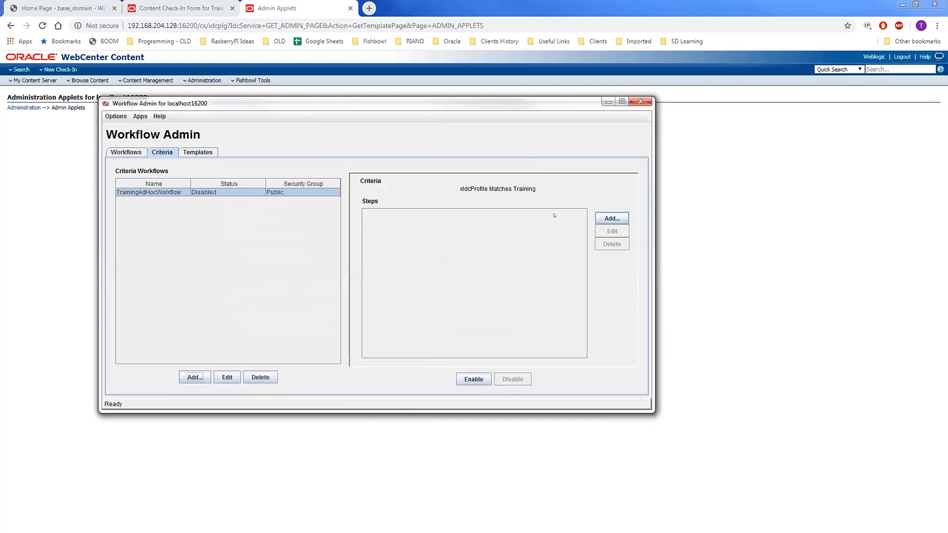
click(612, 219)
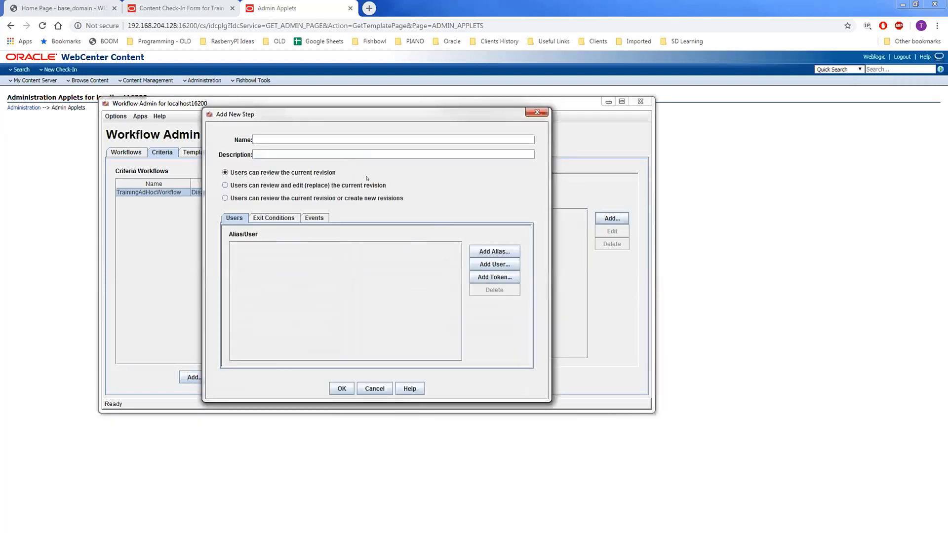
Step: Add StepOne as a 'review and edit (replace)' step assigned WorkflowStepOneToken
text(StepOne)
click(264, 185)
click(506, 278)
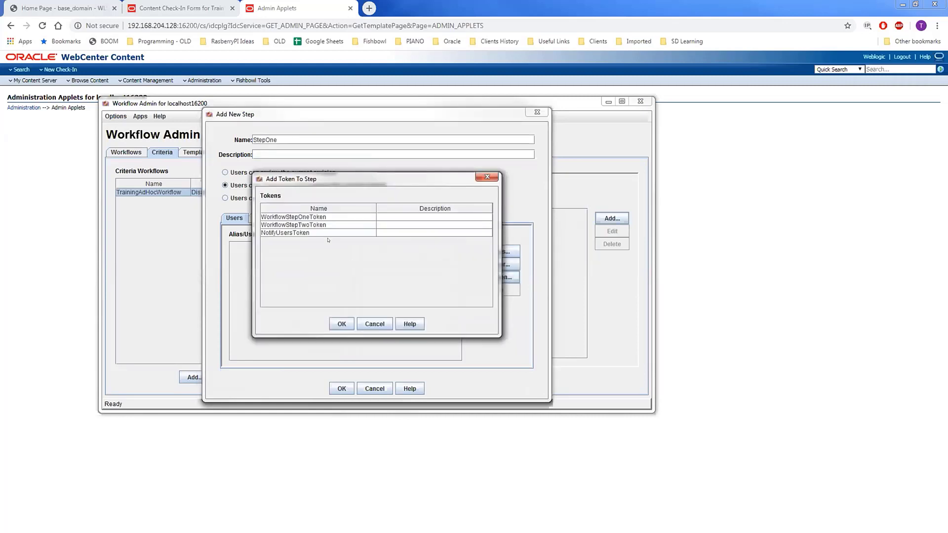
click(310, 217)
click(342, 324)
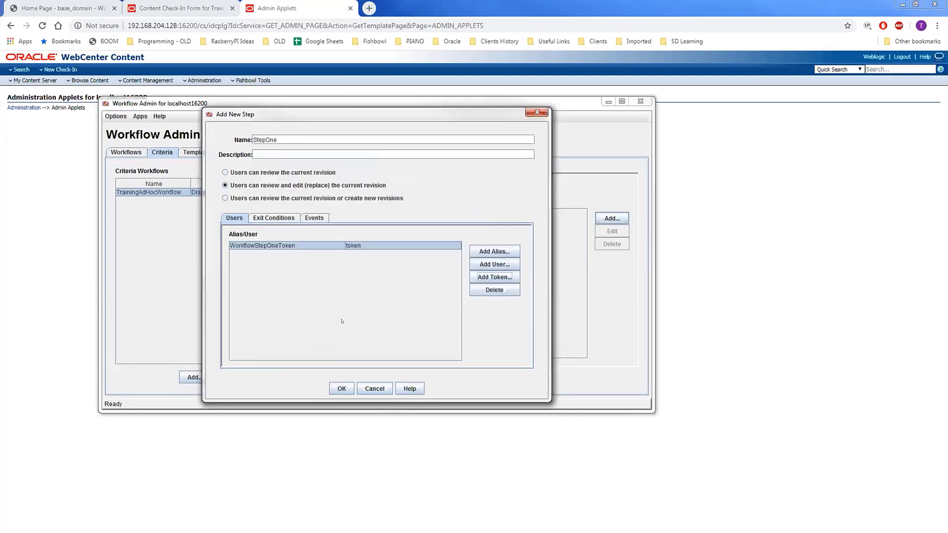
click(336, 389)
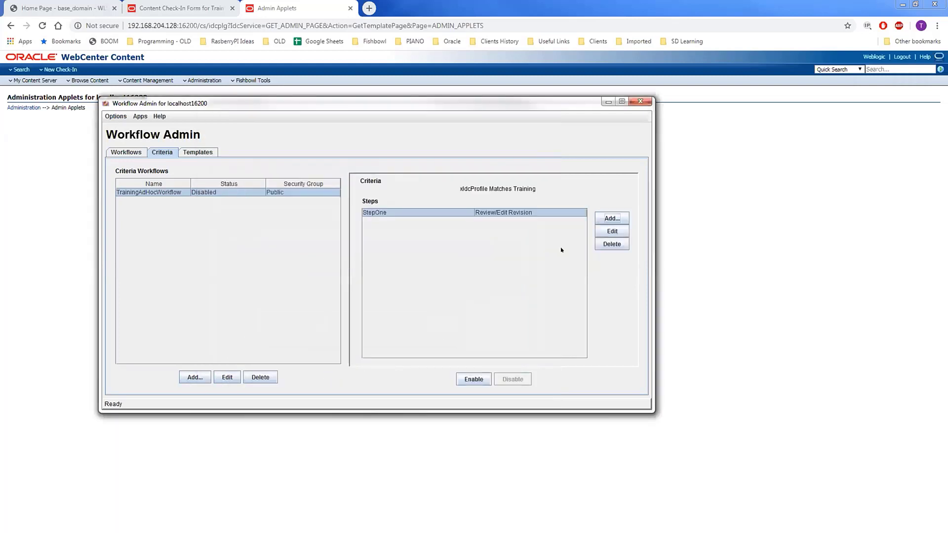
Step: Name the second step StepTwo and assign it WorkflowStepTwoToken
click(612, 218)
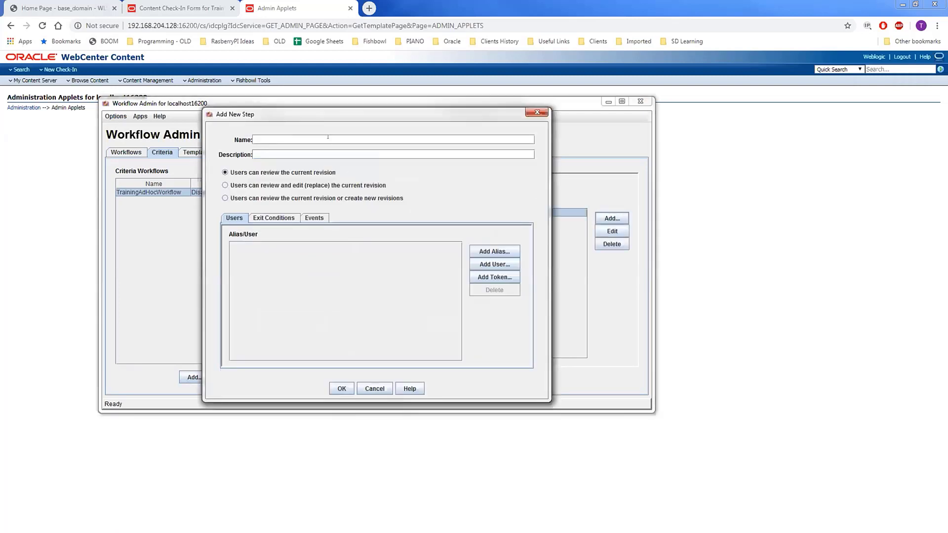
text(StepTwo)
click(494, 277)
click(328, 225)
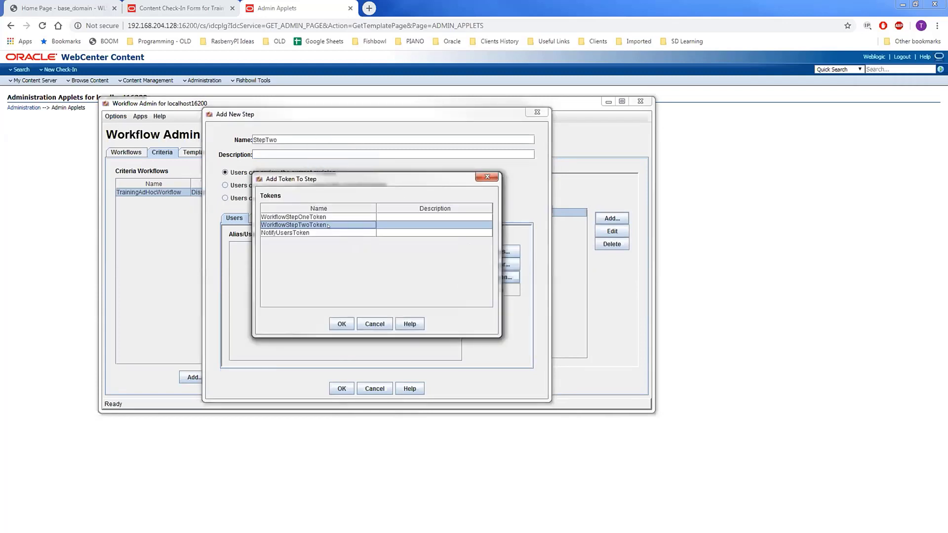
click(340, 322)
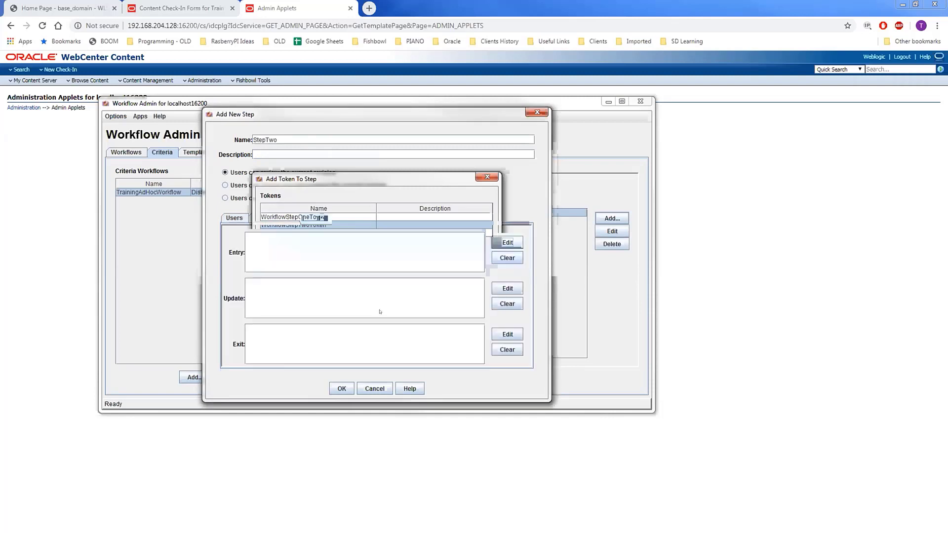
Step: Give StepTwo's exit event a custom script expression suppressing notifications, and save the step
click(508, 335)
click(255, 130)
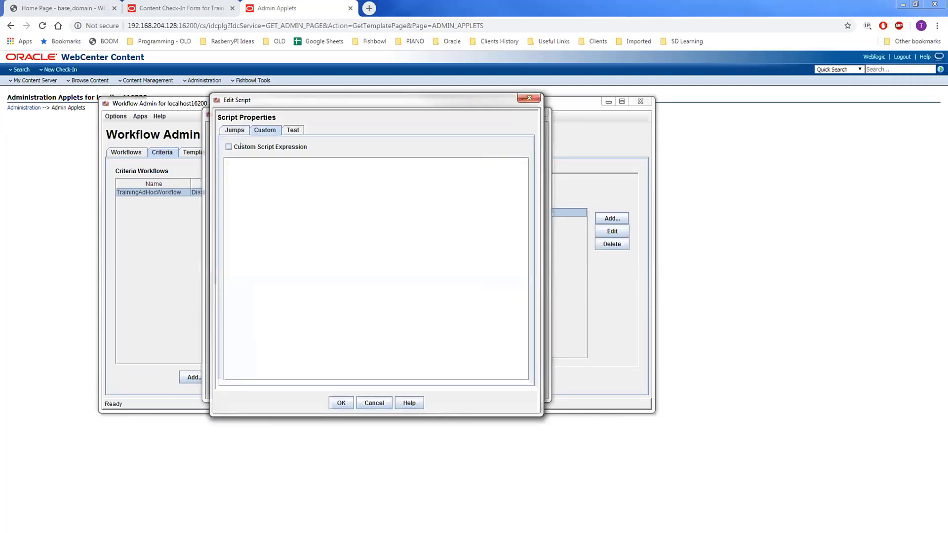
click(241, 146)
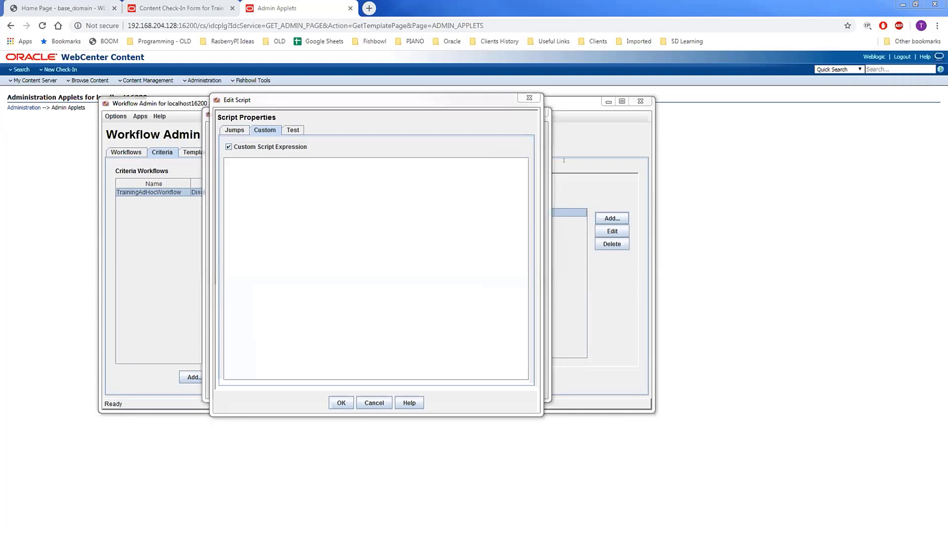
click(405, 194)
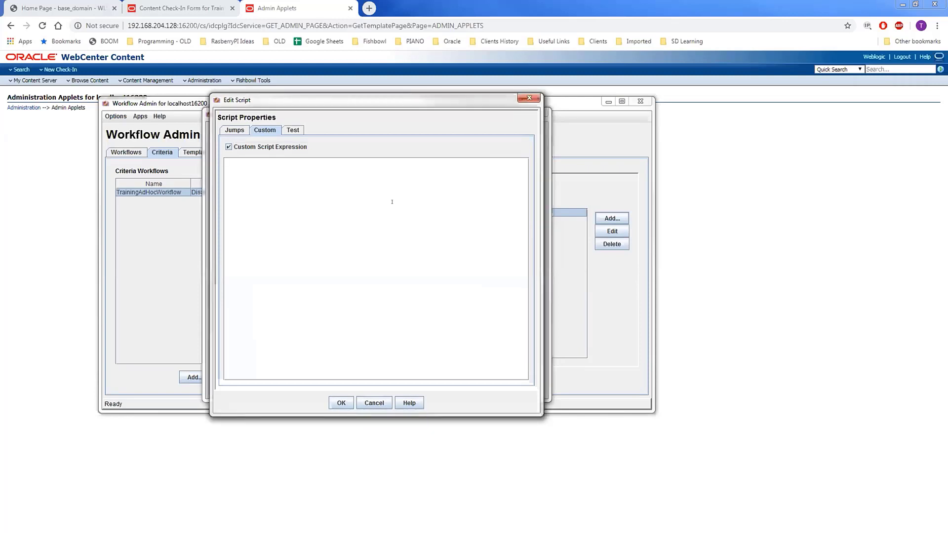
text(<$wfSetSuppressNotification(1)$>)
drag(322, 161, 211, 154)
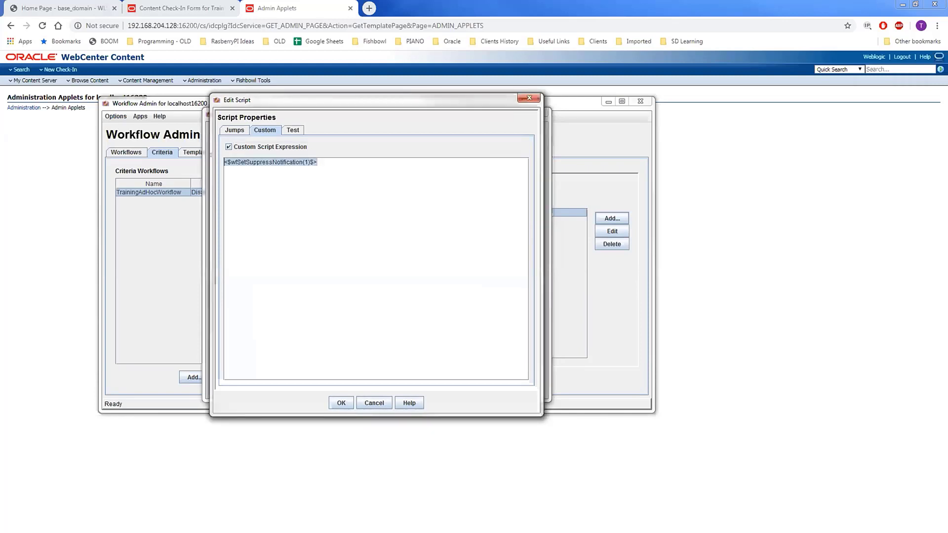
click(254, 162)
drag(317, 161, 203, 155)
click(341, 403)
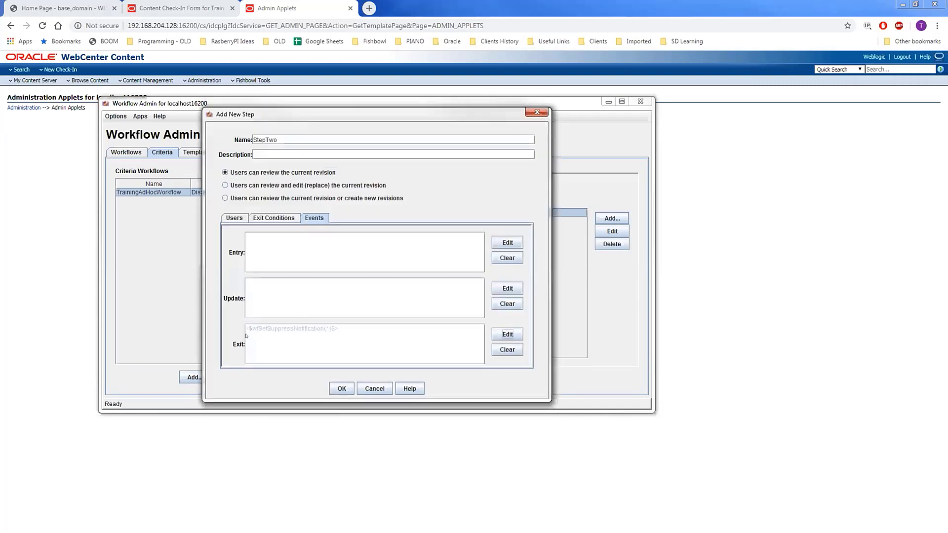
click(343, 389)
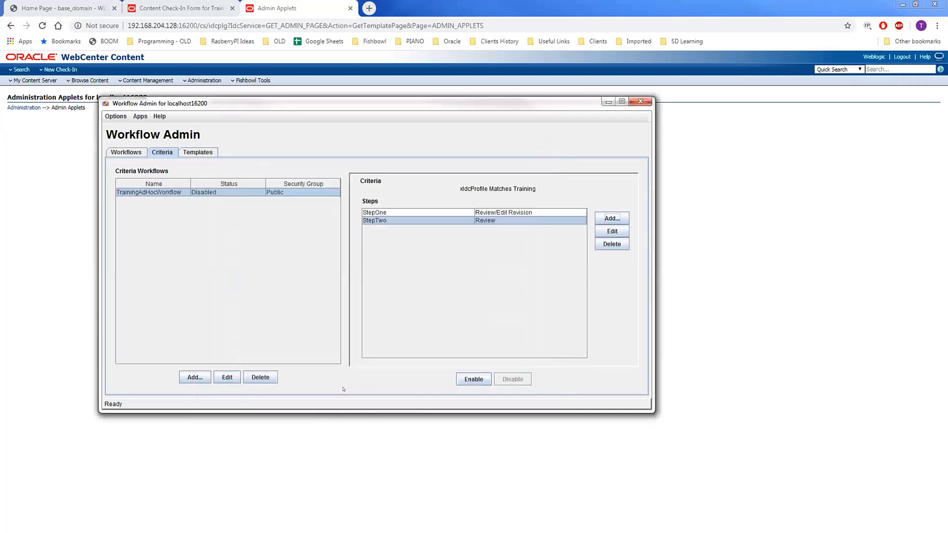
click(610, 218)
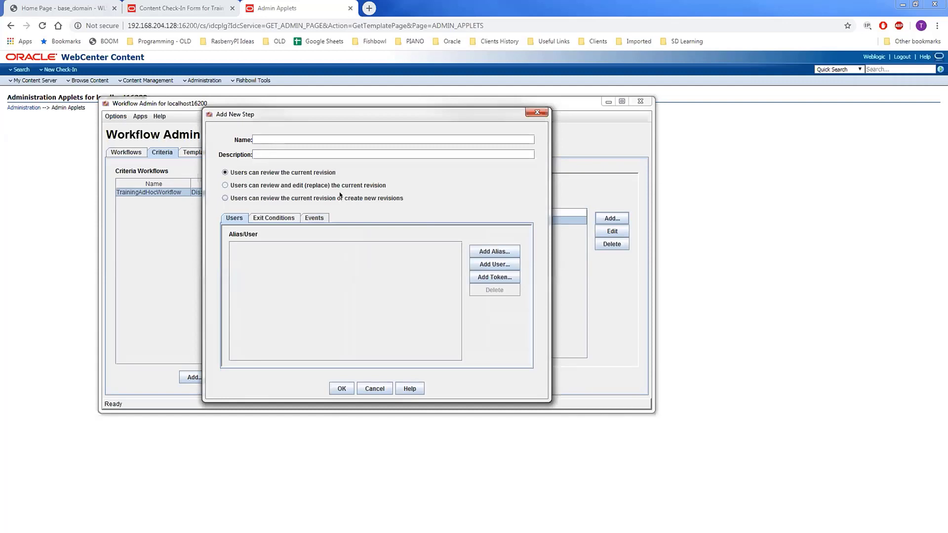
Step: Name the third step NotificationStep and assign it NotifyUsersToken
text(NotificationStep)
click(494, 277)
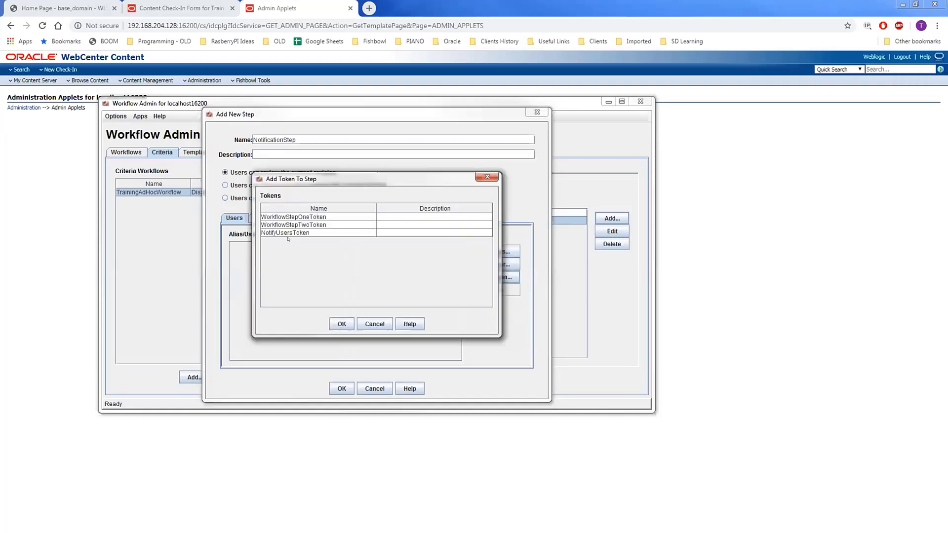
click(326, 233)
click(342, 324)
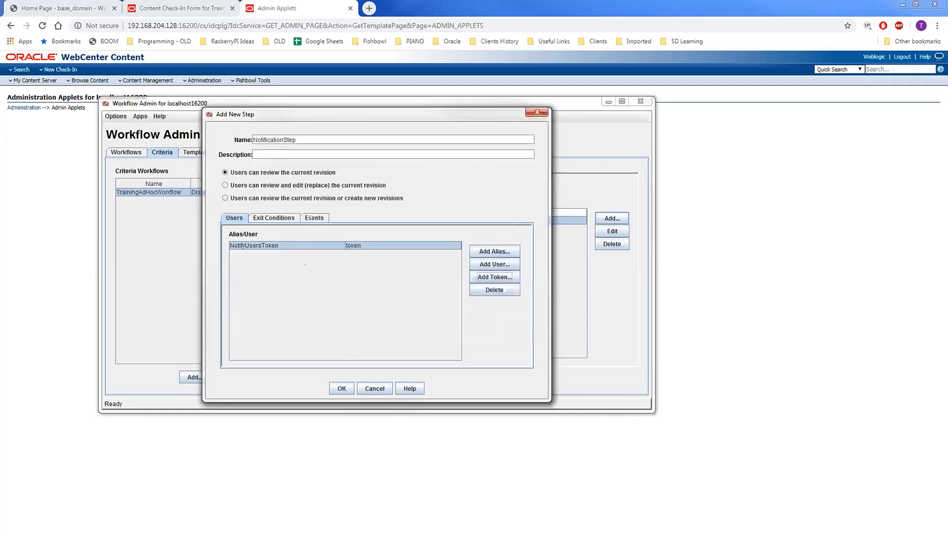
Step: Paste the seven-line notification script as a custom script expression on the step's entry event
click(311, 217)
click(507, 242)
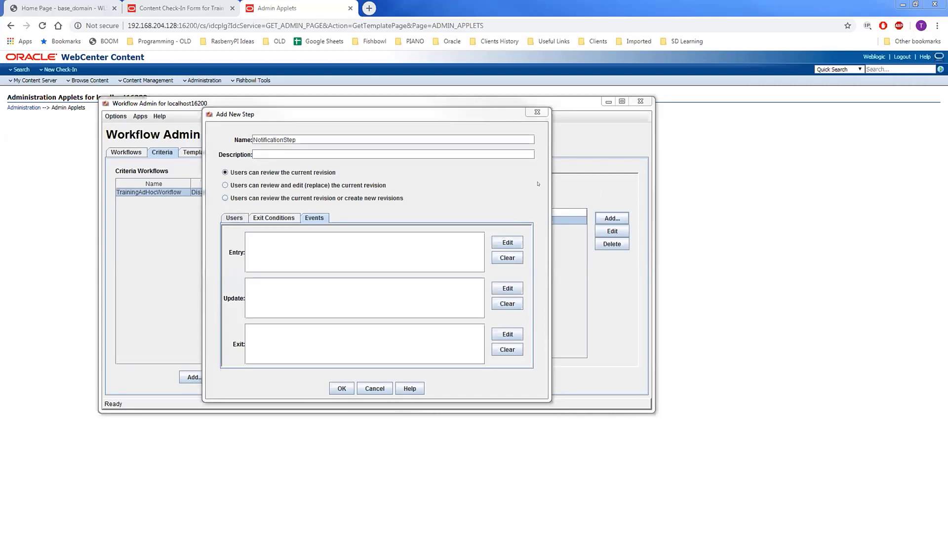
click(256, 130)
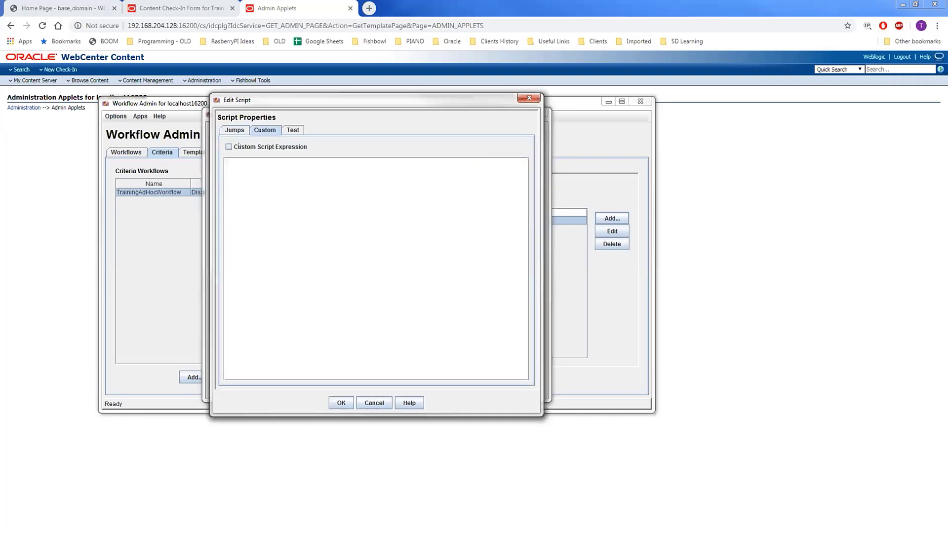
click(229, 147)
click(254, 175)
text(<$wfMailSubject = "Notification of release regarding: " & dDocTitle & "(" & dDocName & ")"$> <$userList = wfGet("wfUserQueue")$> <$rsMakeFromString("userRS" , userList, "currentItem")$> <$loop userRS$> 		<$wfNotify(strTrimWs(currentItem), "user")$> <$endloop$> <$wfExit(100,100)$>)
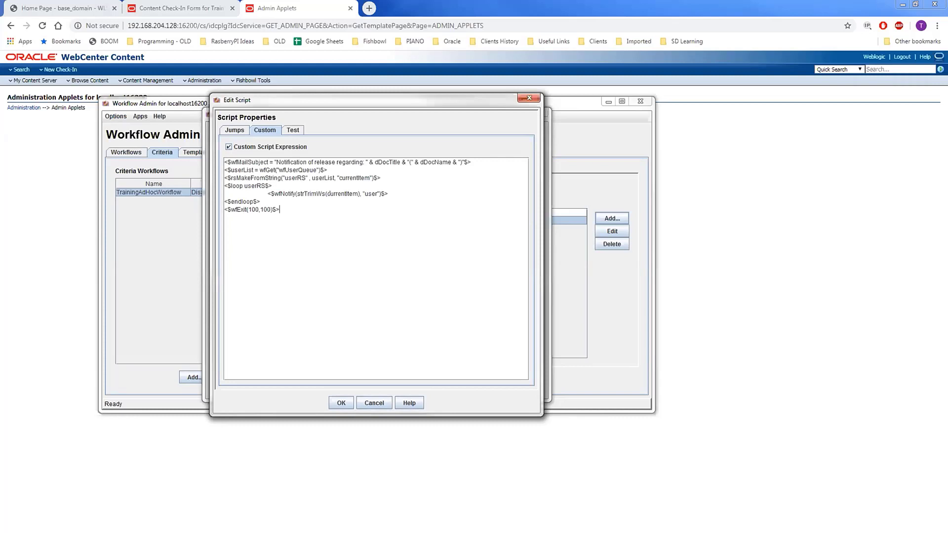
Step: Review the mail subject, wfUserQueue, wfNotify and wfExit lines, then save NotificationStep
drag(470, 161, 192, 153)
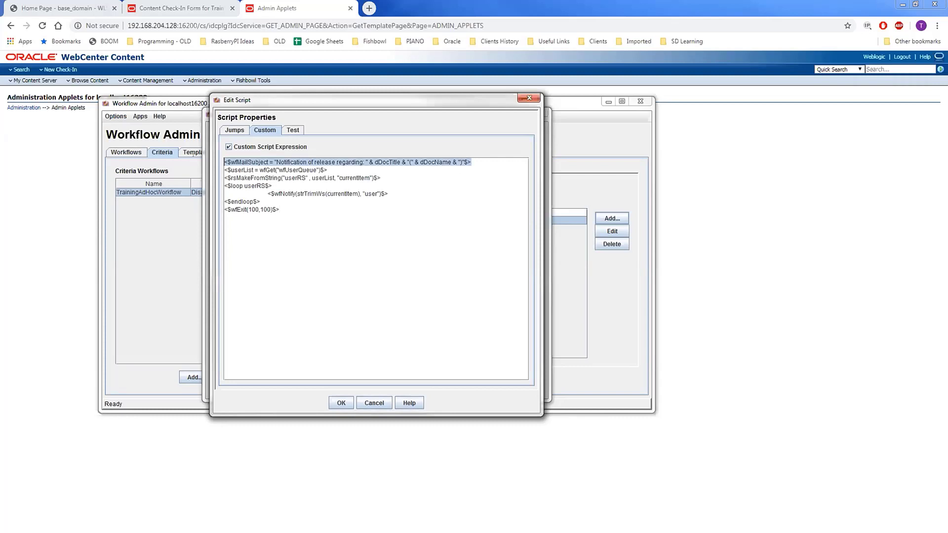
double_click(247, 161)
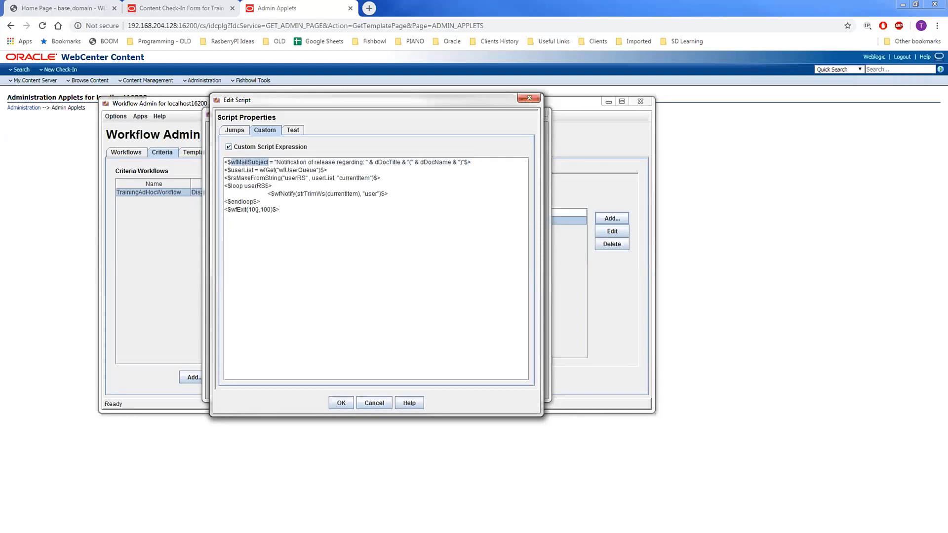
drag(273, 162, 473, 162)
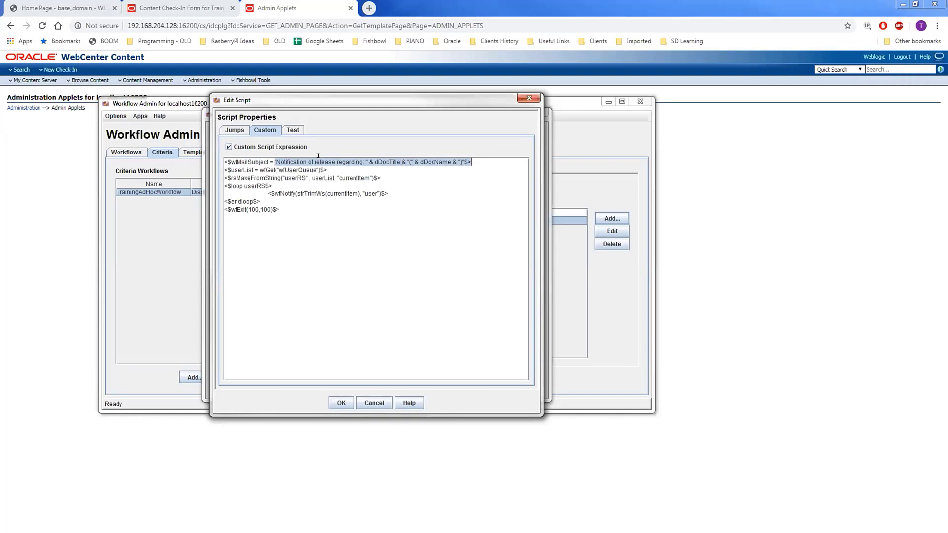
click(247, 169)
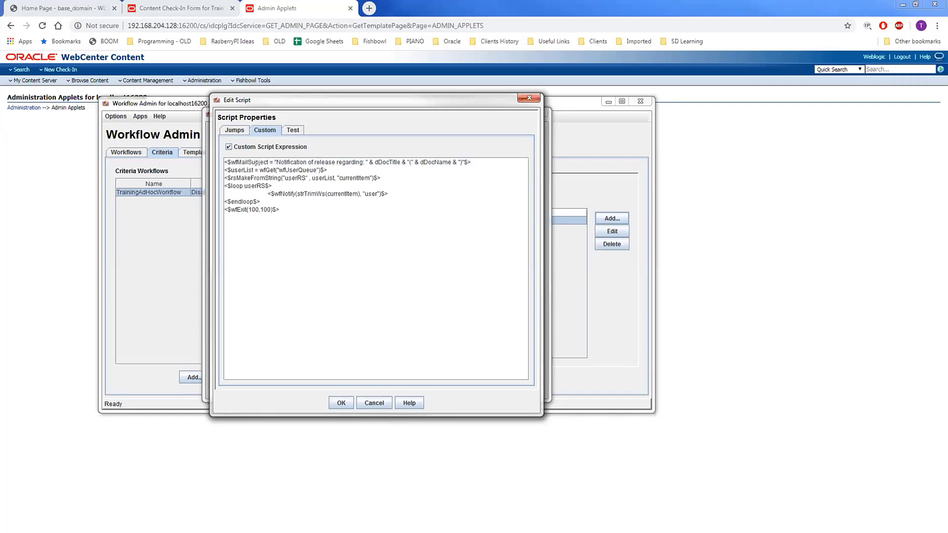
drag(259, 170, 320, 170)
click(296, 185)
drag(269, 193, 400, 186)
drag(334, 208, 217, 203)
click(341, 403)
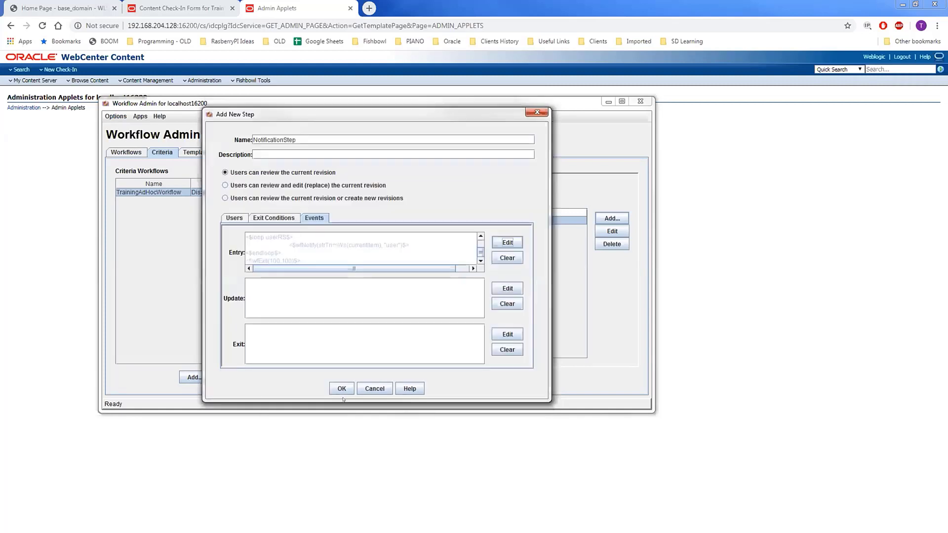
click(341, 388)
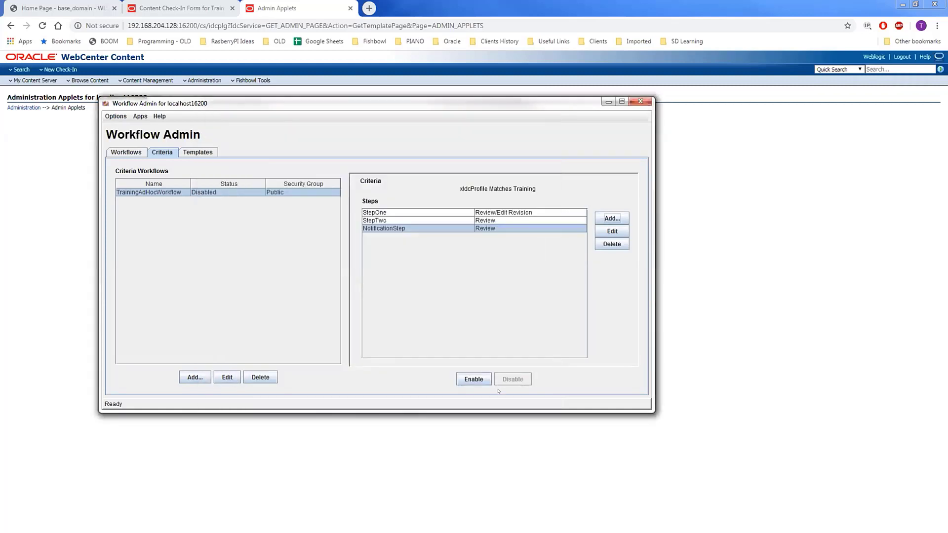
Step: Enable TrainingAdHocWorkflow with Yes, close the applet, and reload the Check-In Form tab
click(474, 380)
click(363, 275)
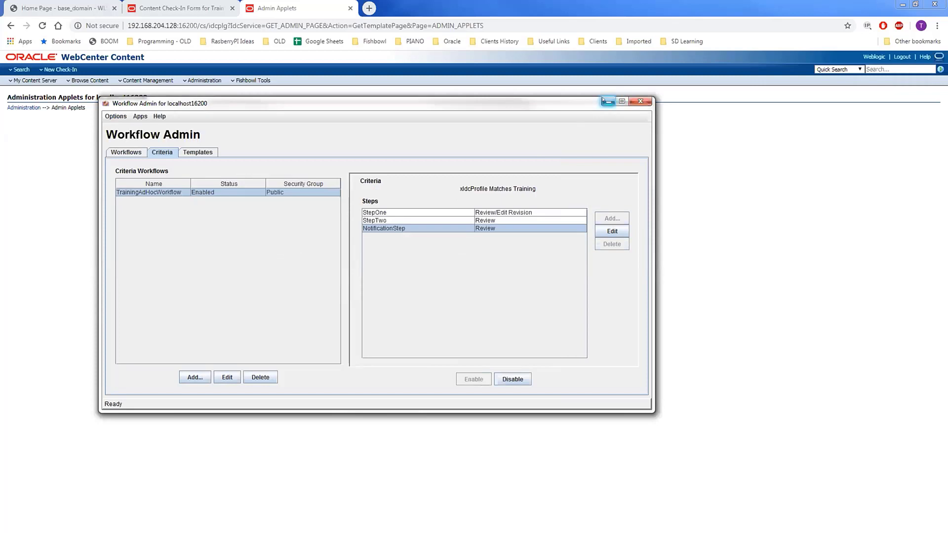
click(641, 101)
click(171, 8)
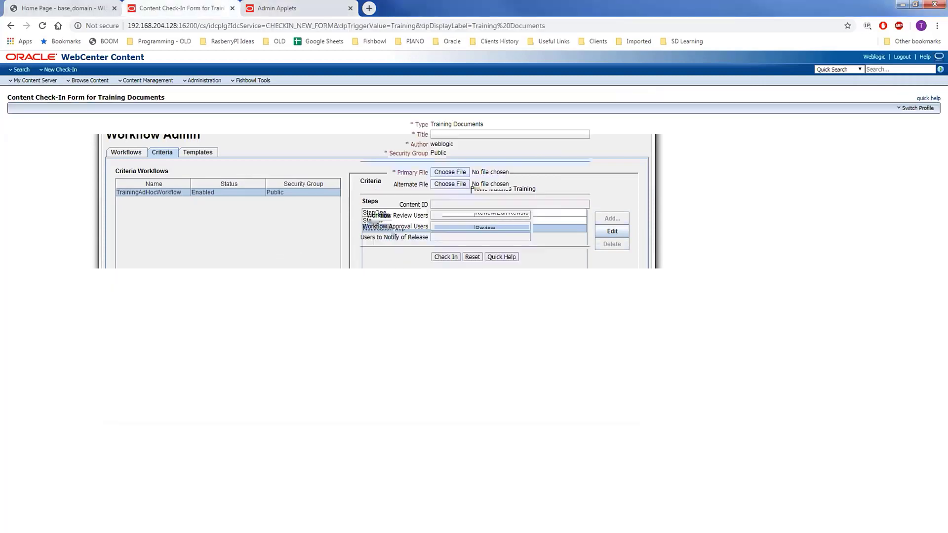
click(42, 27)
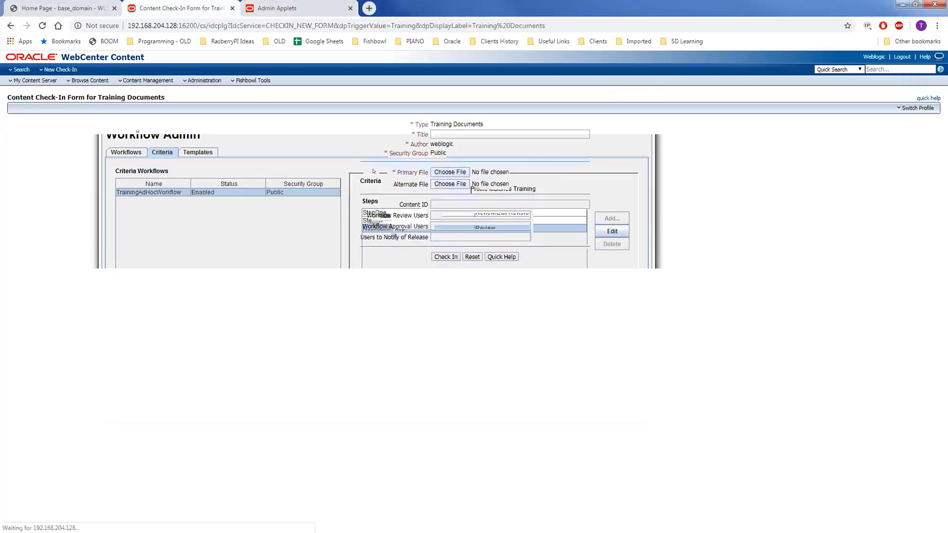
click(447, 131)
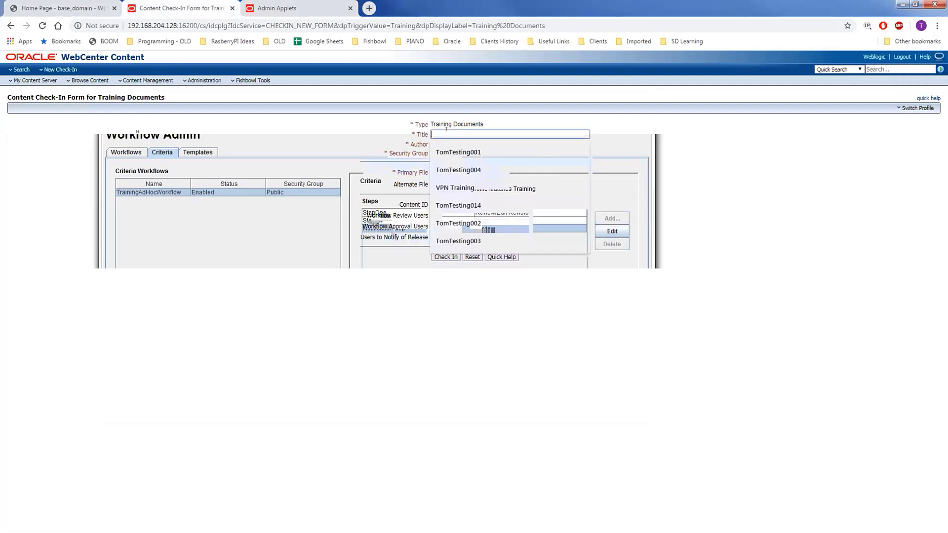
Step: Enter title VPN Training and Content ID VPN_Training, and attach VPN Training Manual.pdf
click(452, 188)
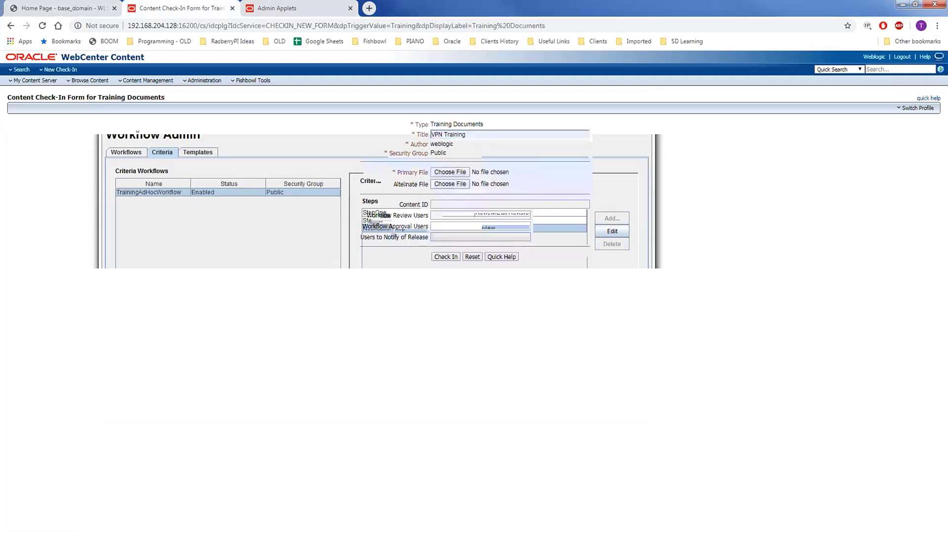
key(Down)
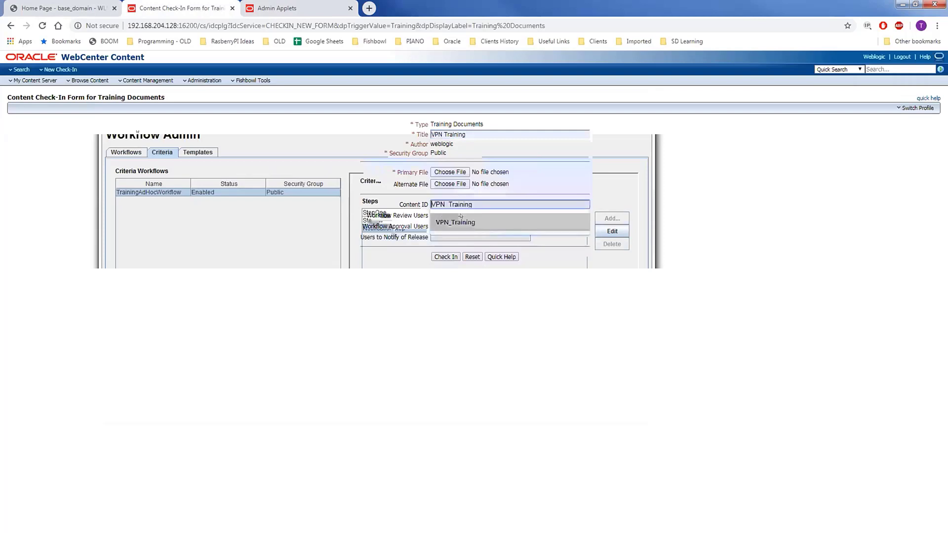
key(Return)
click(450, 172)
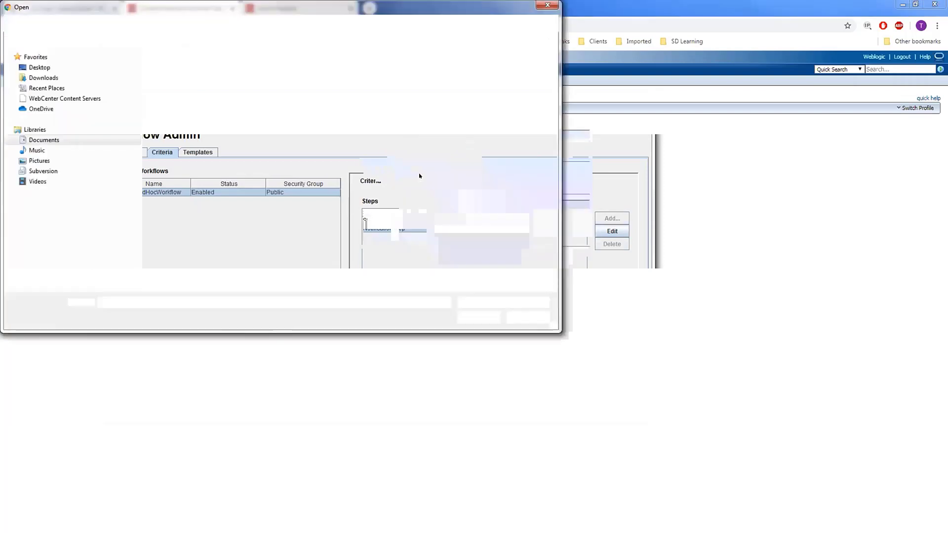
double_click(205, 240)
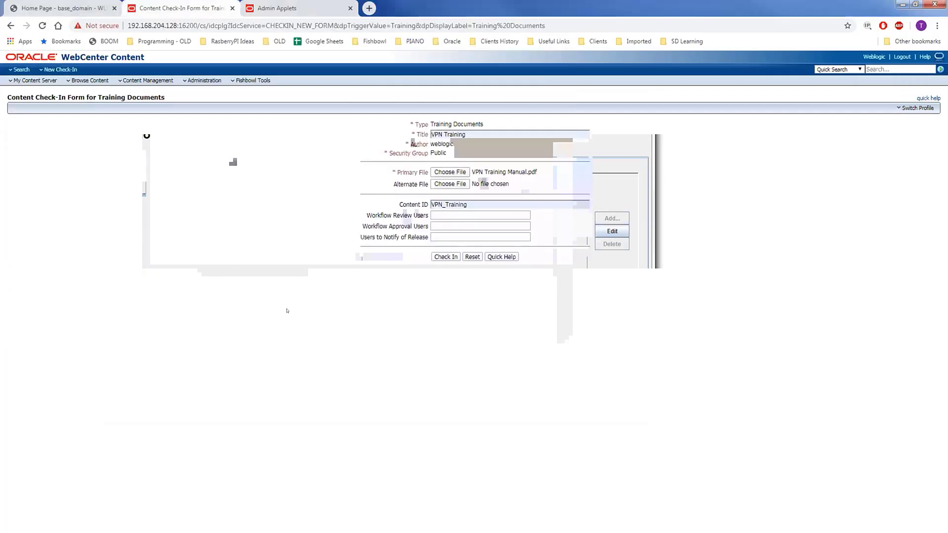
Step: Pick the review user, TrainingAdmins as approvers, and TrainingGroup to notify from suggestions
click(454, 211)
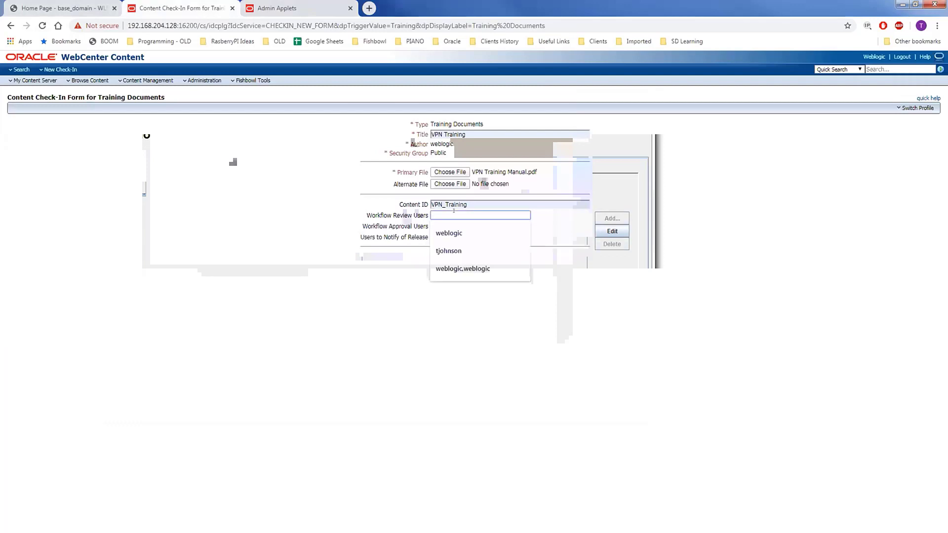
click(448, 251)
click(440, 225)
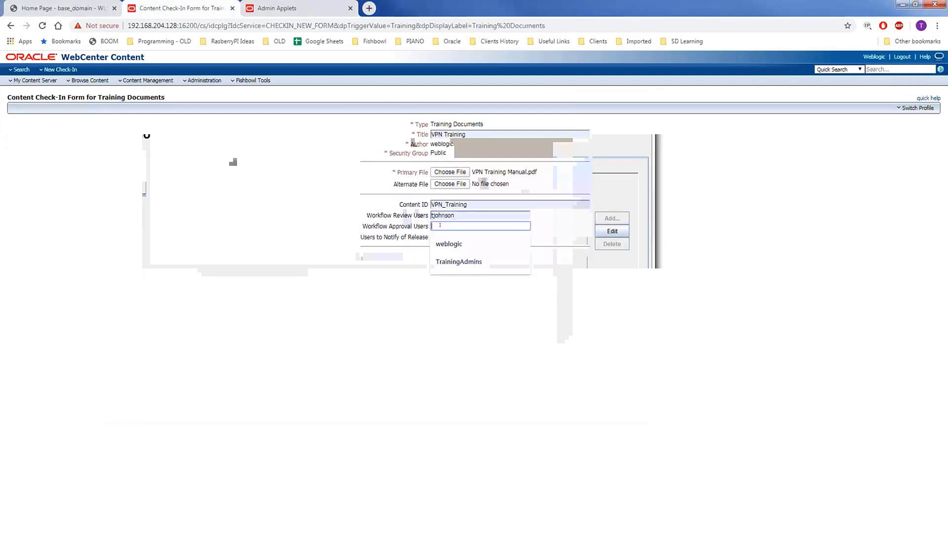
click(432, 260)
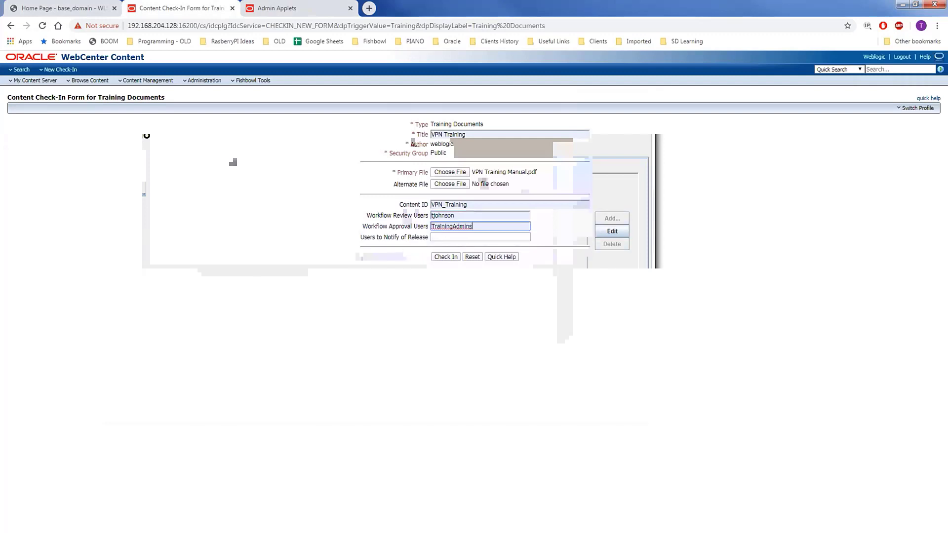
click(445, 236)
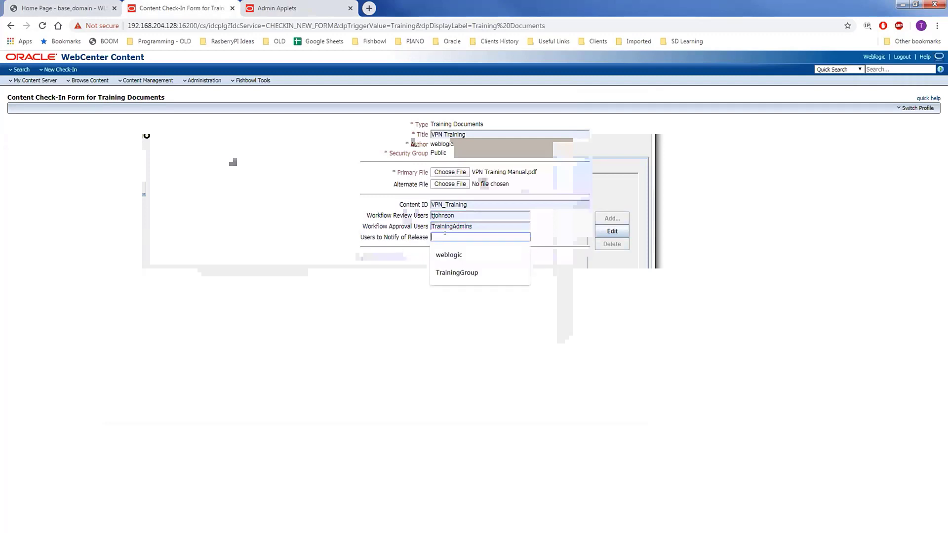
click(457, 272)
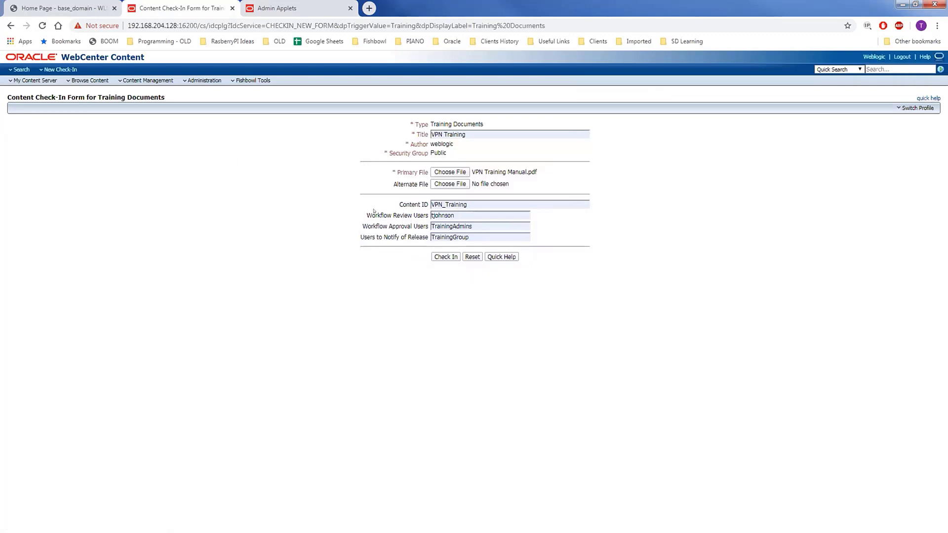
Step: Review the reviewer and TrainingAdmins approver values on the VPN Training check-in form
drag(456, 212, 415, 219)
drag(484, 225, 446, 234)
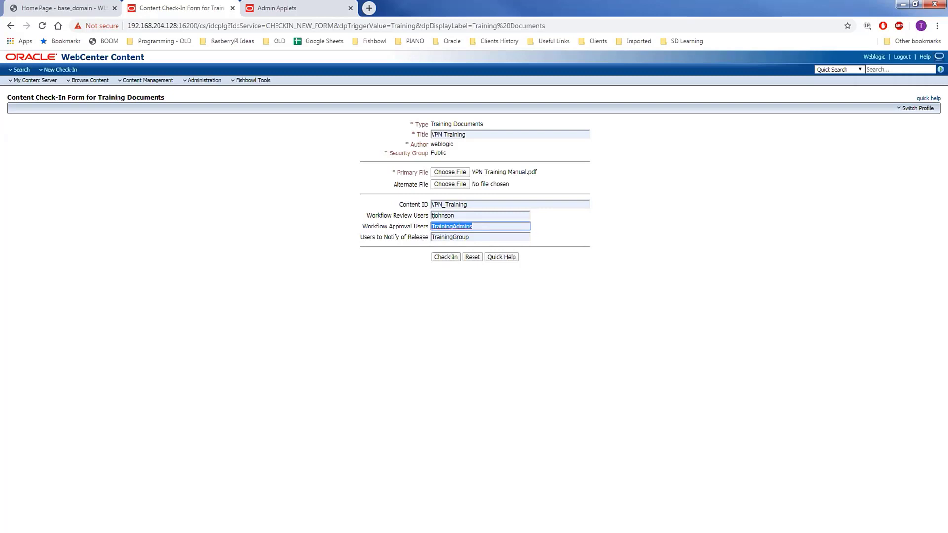
key(Tab)
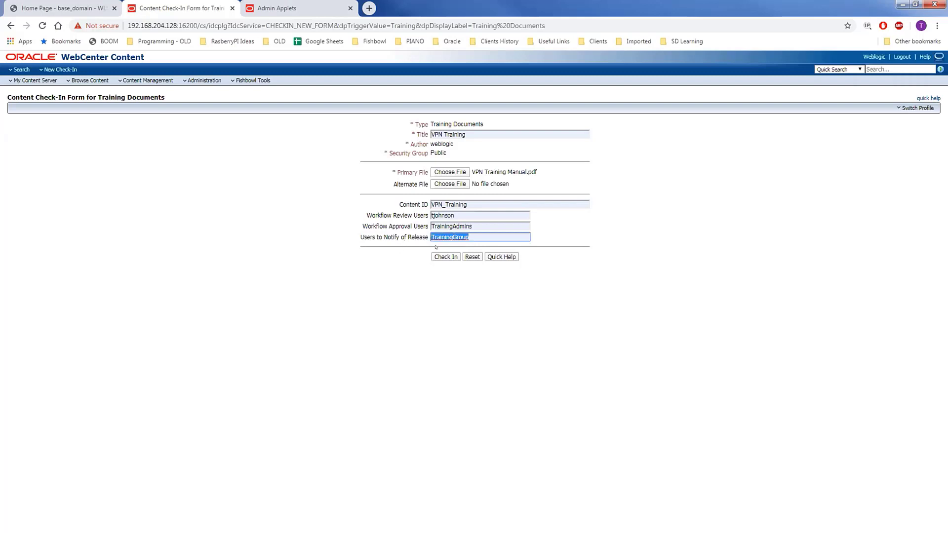
click(436, 245)
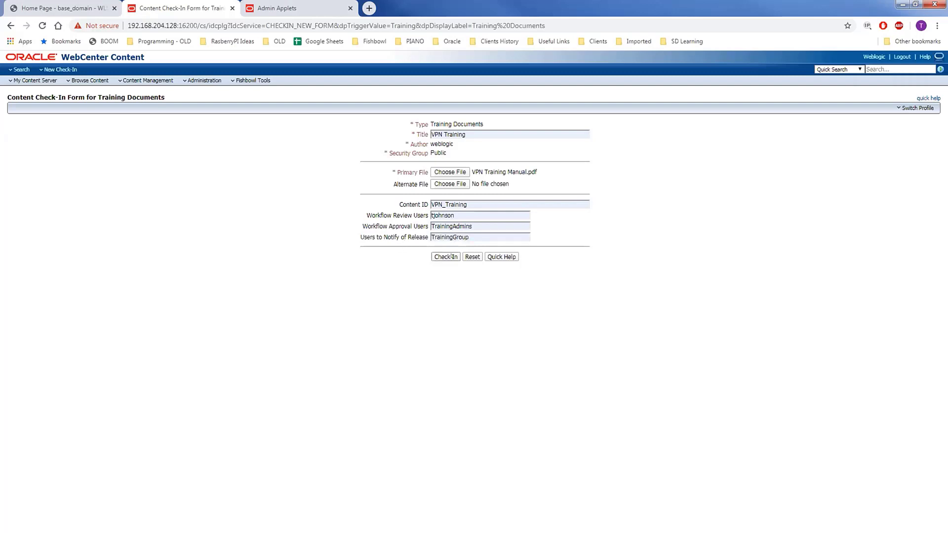
Step: Check in VPN_TRAINING, confirm Review status under TrainingAdHocWorkflow, and switch to the reviewer's window
click(453, 257)
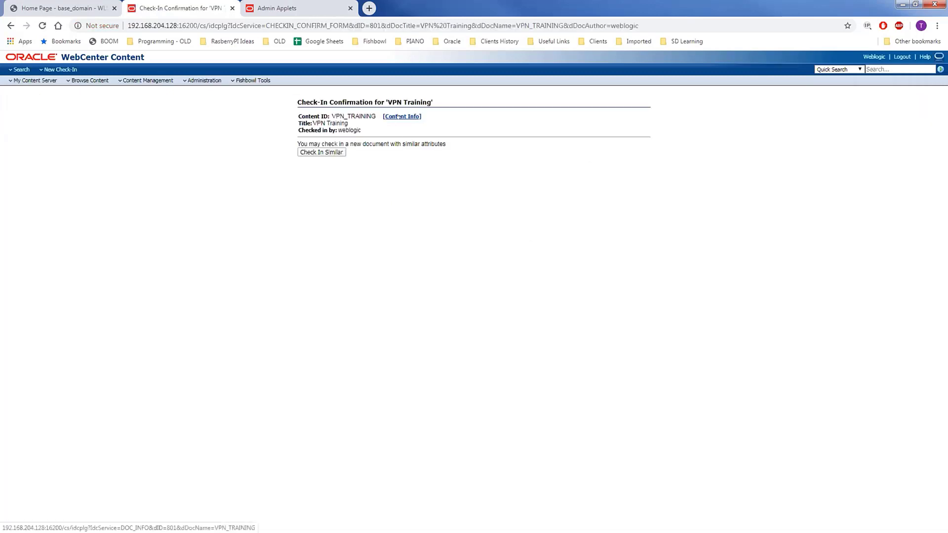
click(399, 116)
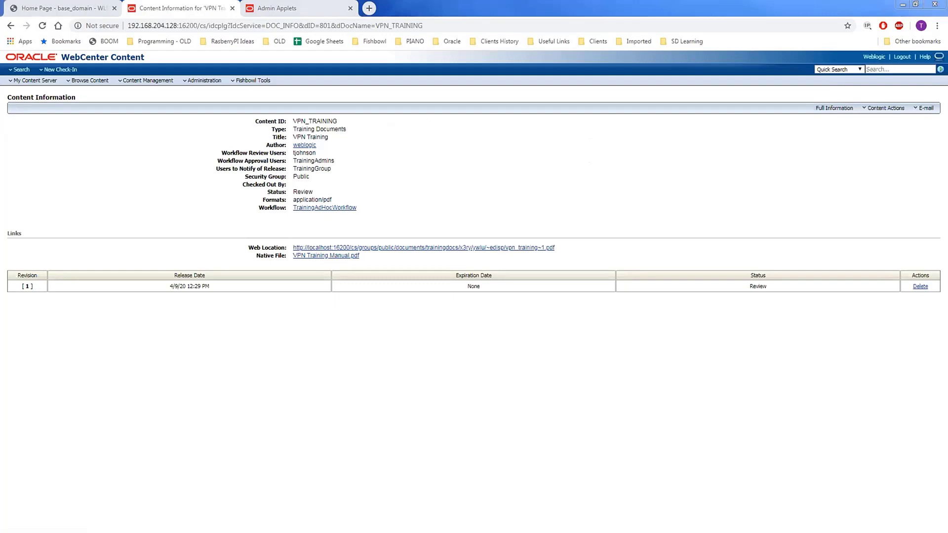
key(alt+Tab)
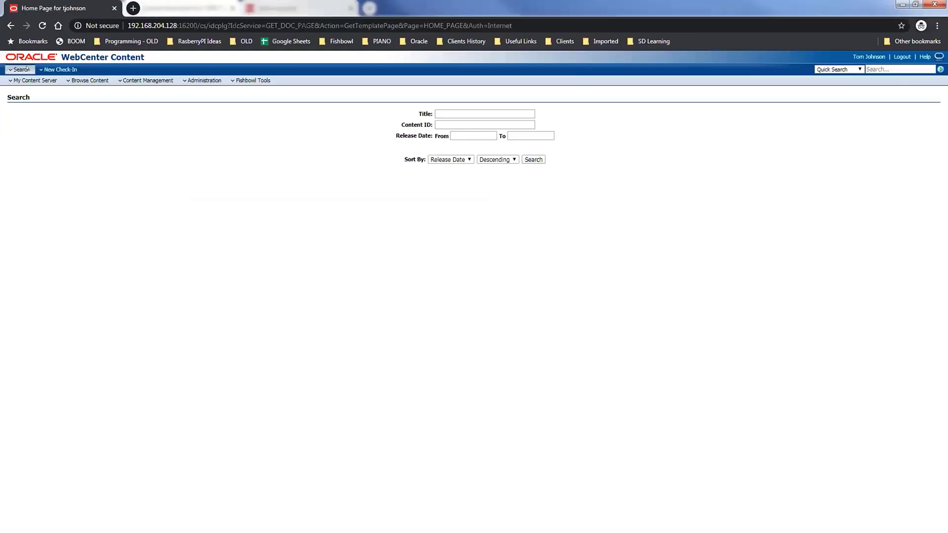
Step: Sign in to WebCenter with the reviewer's username and password
click(60, 56)
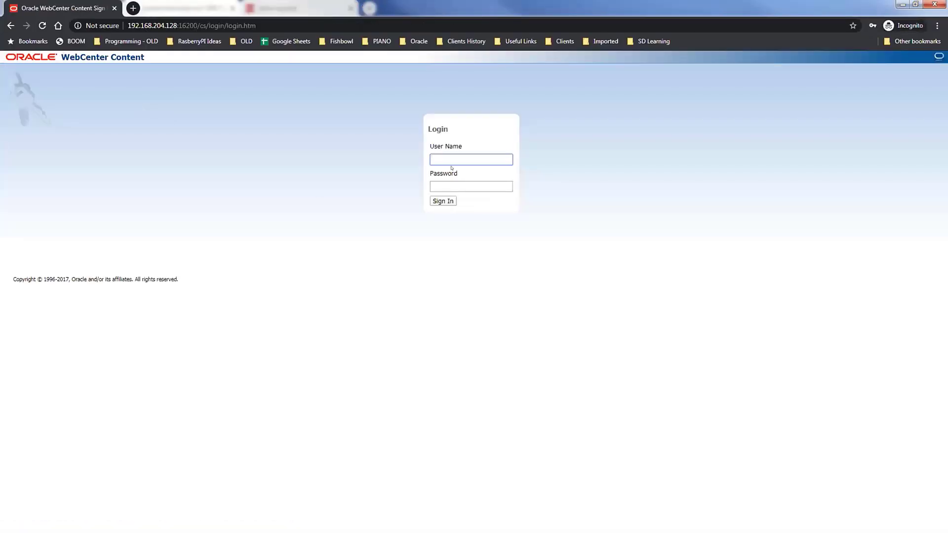
key(Tab)
text(********)
key(Return)
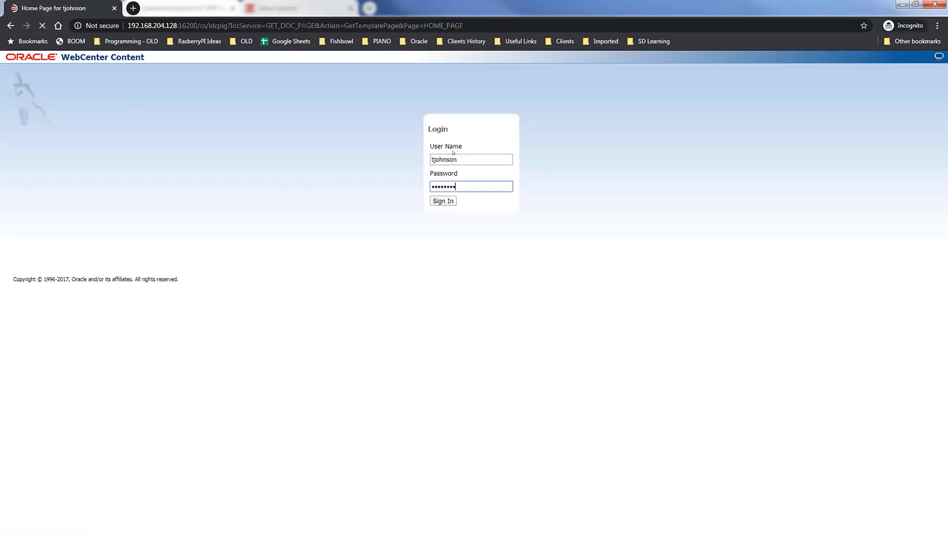
Step: Approve VPN_TRAINING from the reviewer's workflow assignments, then move that window aside
click(35, 81)
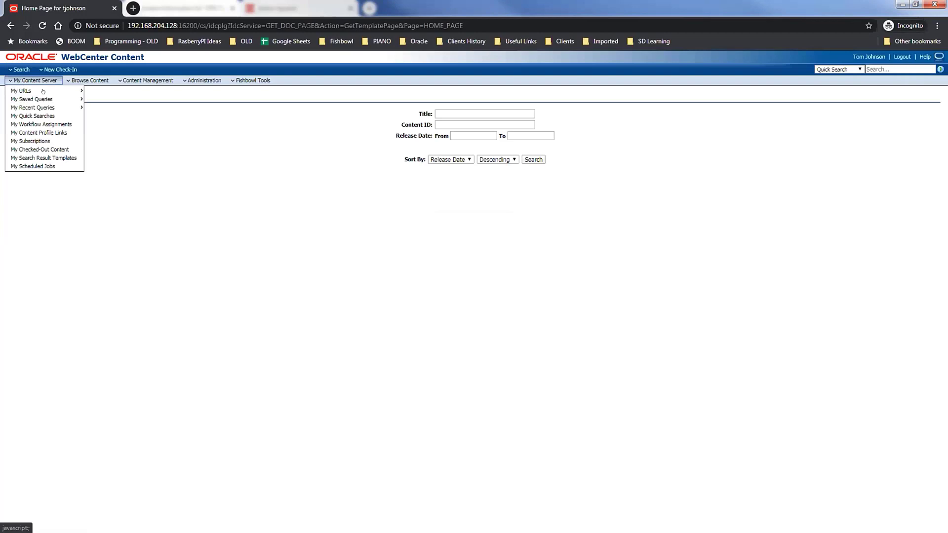
click(40, 124)
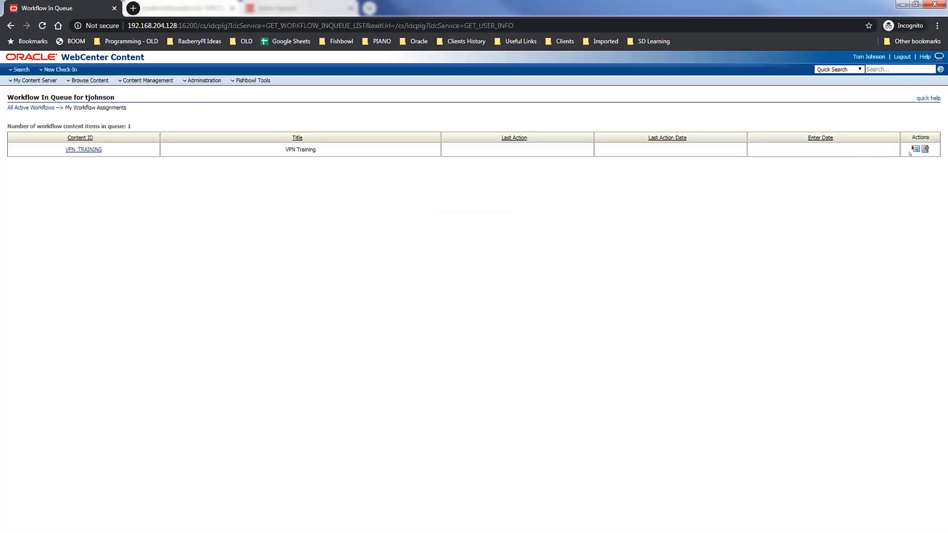
click(914, 150)
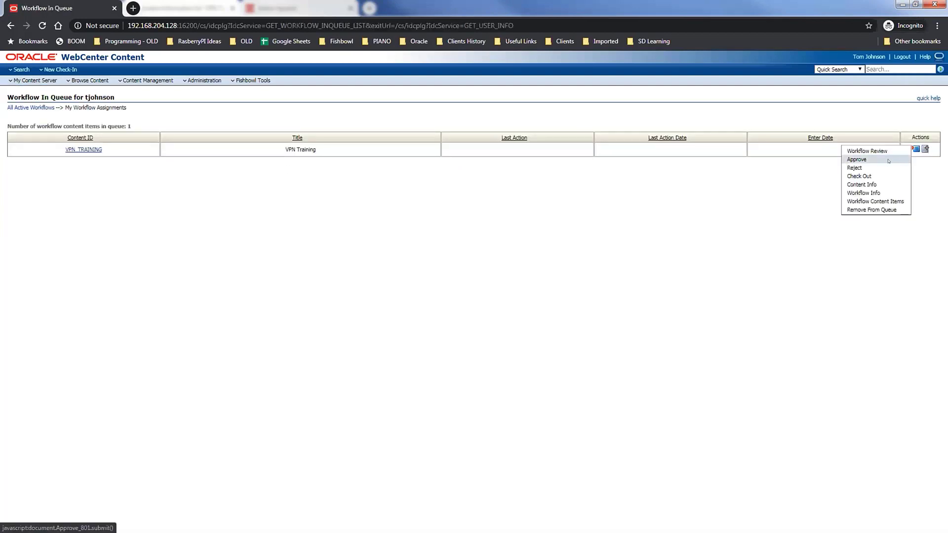
click(889, 161)
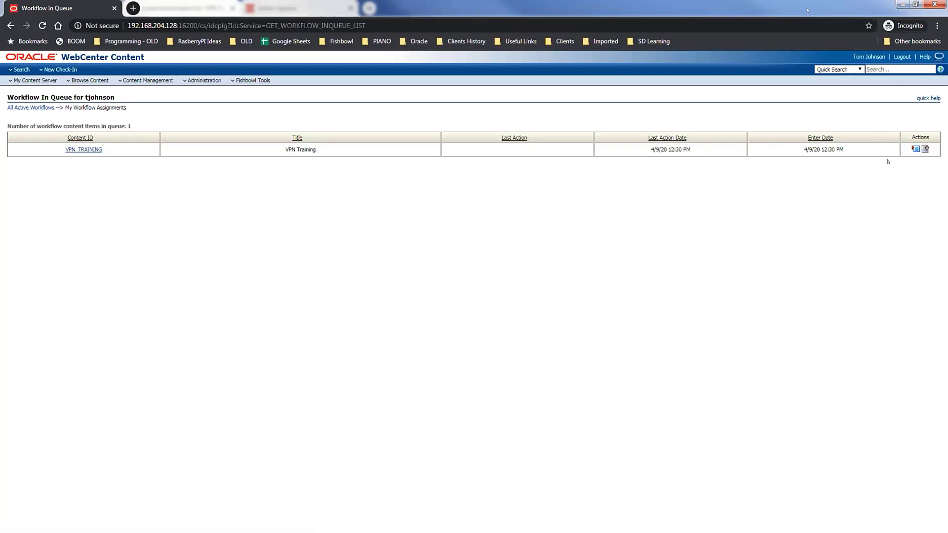
double_click(808, 10)
drag(829, 9, 947, 9)
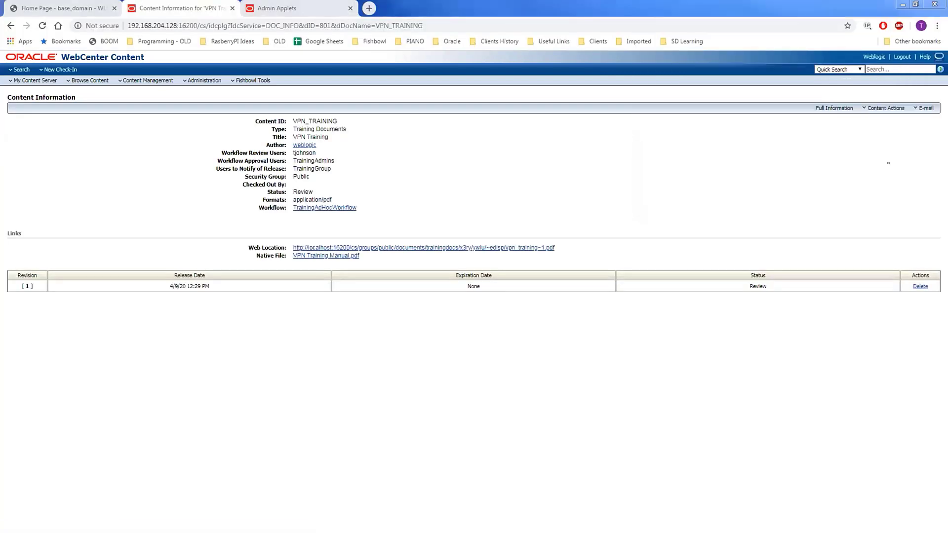
Step: Note TrainingAdmins as approvers, then approve VPN_TRAINING from My Workflow Assignments
drag(337, 162, 273, 162)
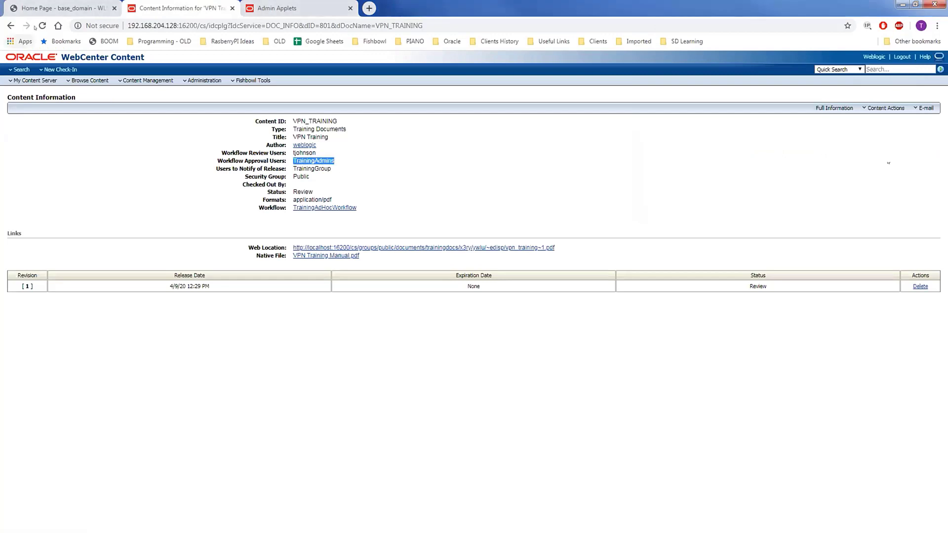
click(20, 80)
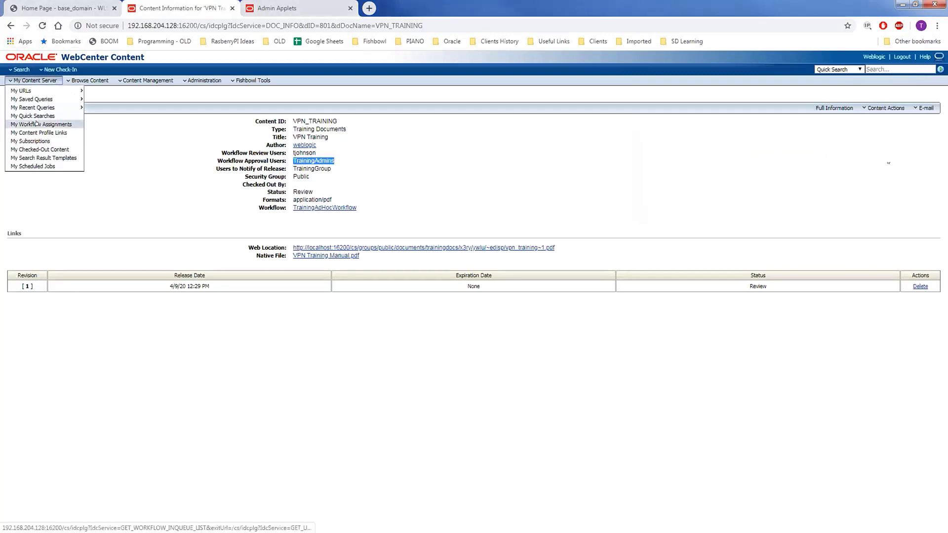
click(35, 125)
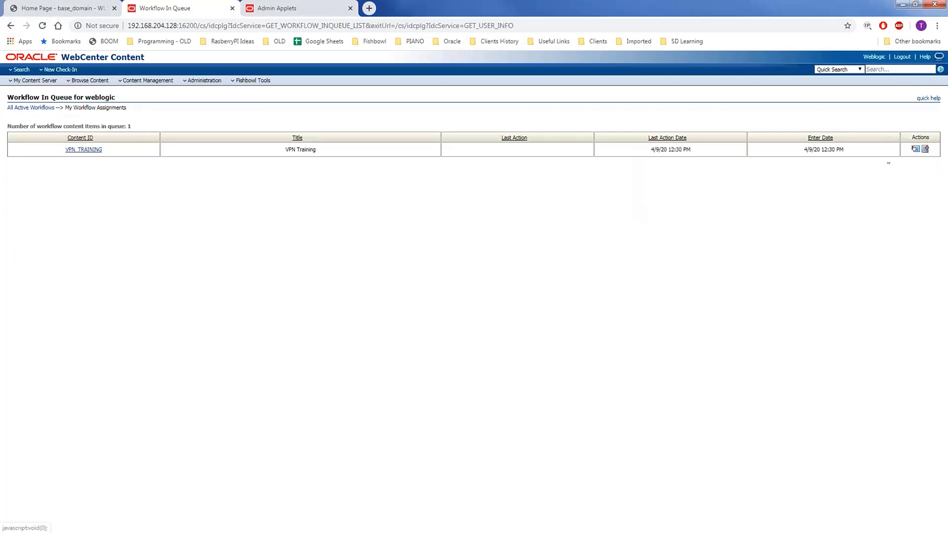
click(915, 149)
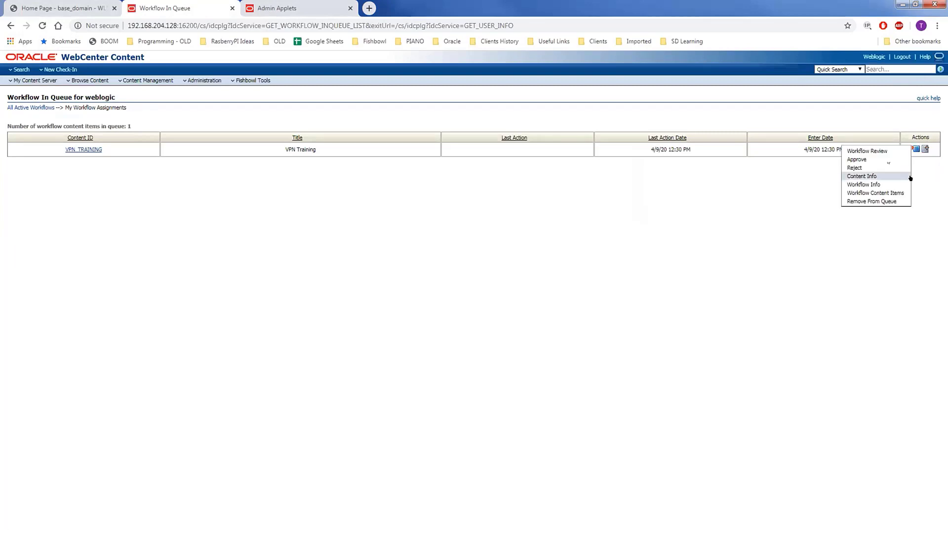
click(864, 160)
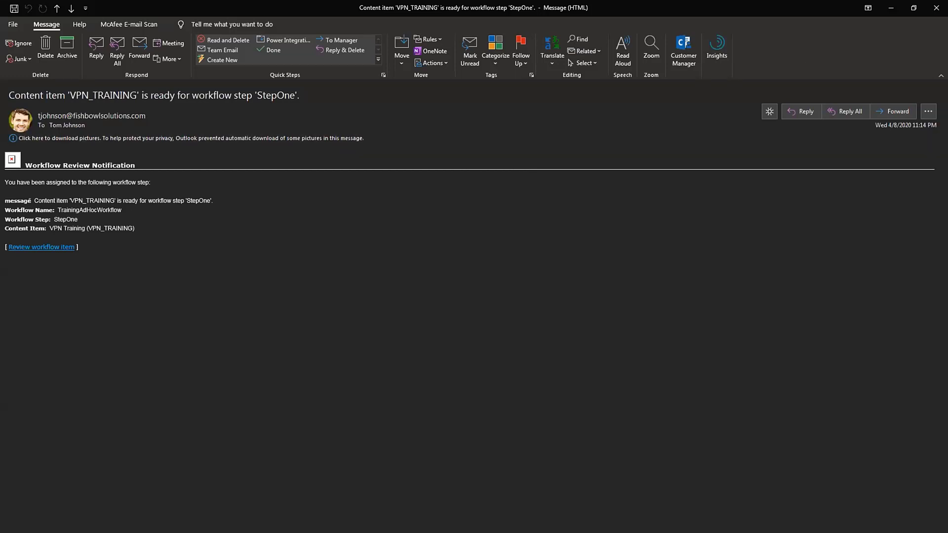
Step: Read the StepOne notification for VPN_TRAINING, then close it and the StepTwo email
drag(60, 219, 78, 220)
click(129, 255)
click(933, 9)
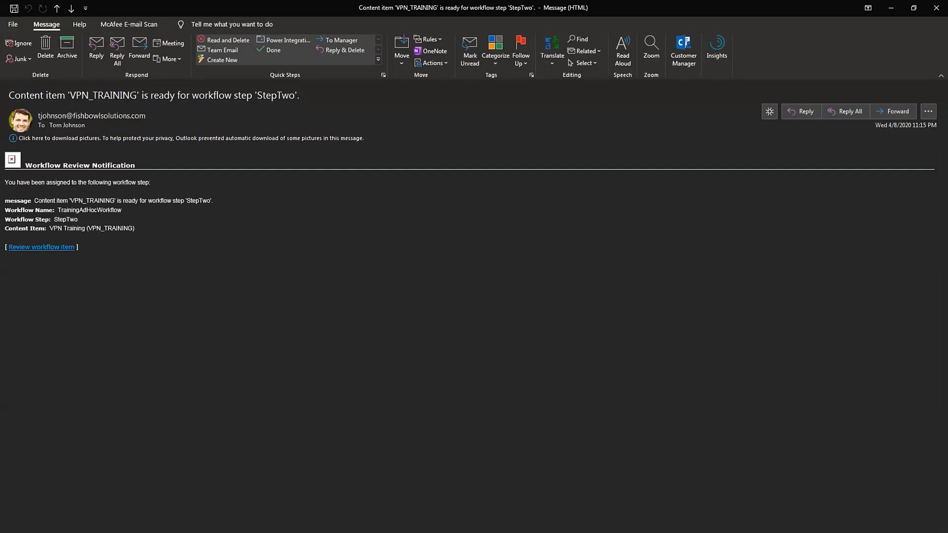
click(936, 8)
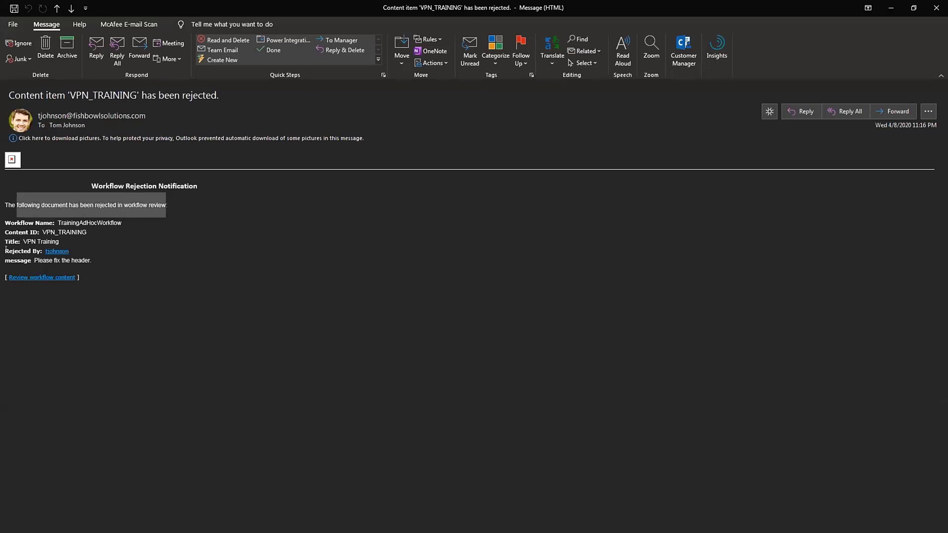
Step: Note who rejected VPN_TRAINING in the rejection email, then close it
drag(2, 249, 77, 248)
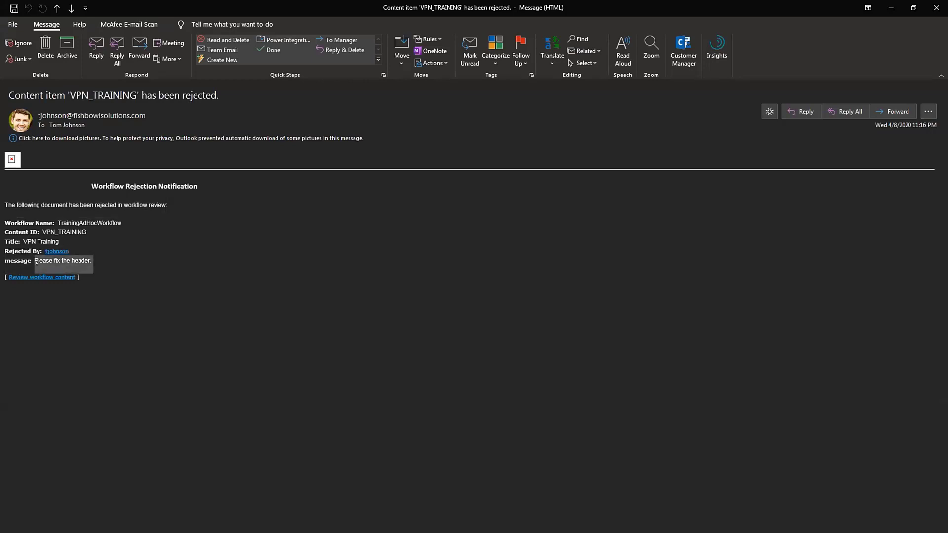
click(937, 8)
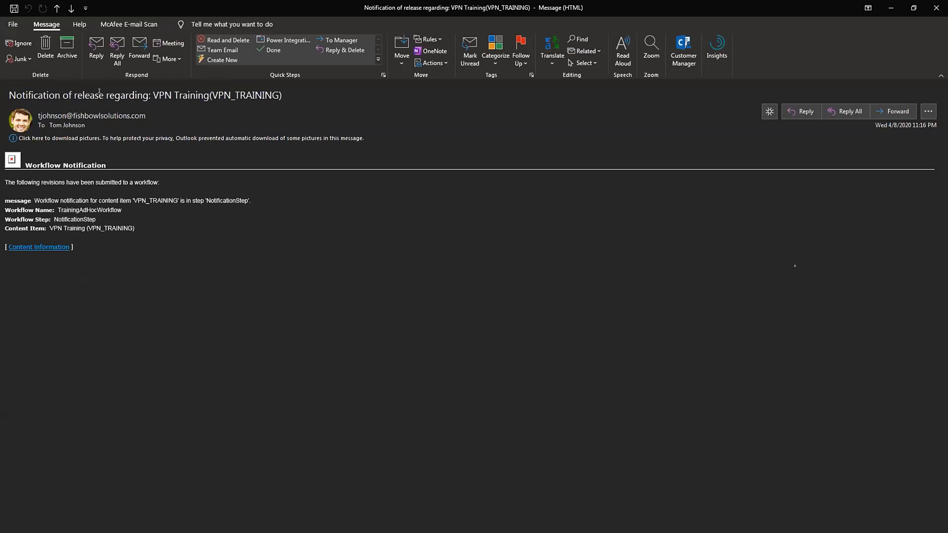
Step: Point out VPN Training in the release notification subject, then close the email
drag(150, 95, 130, 94)
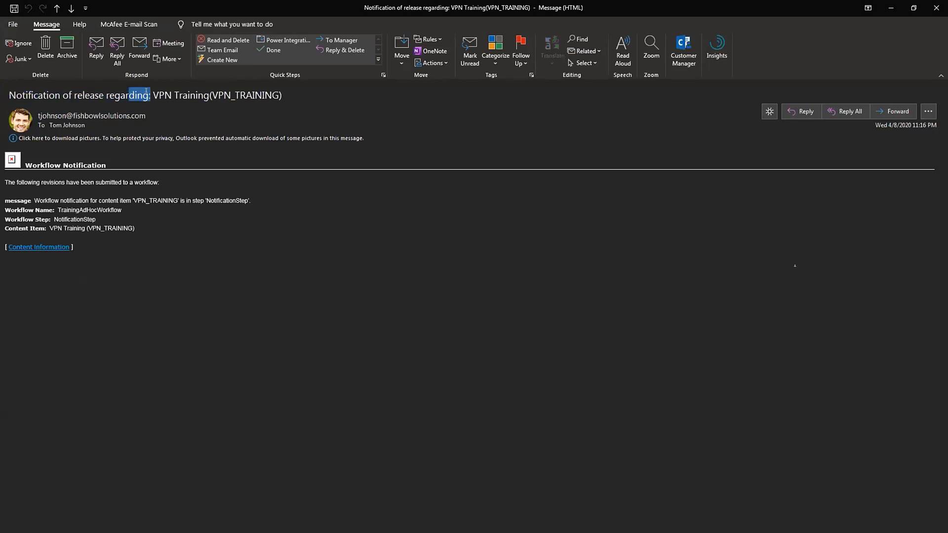
drag(60, 95, 288, 91)
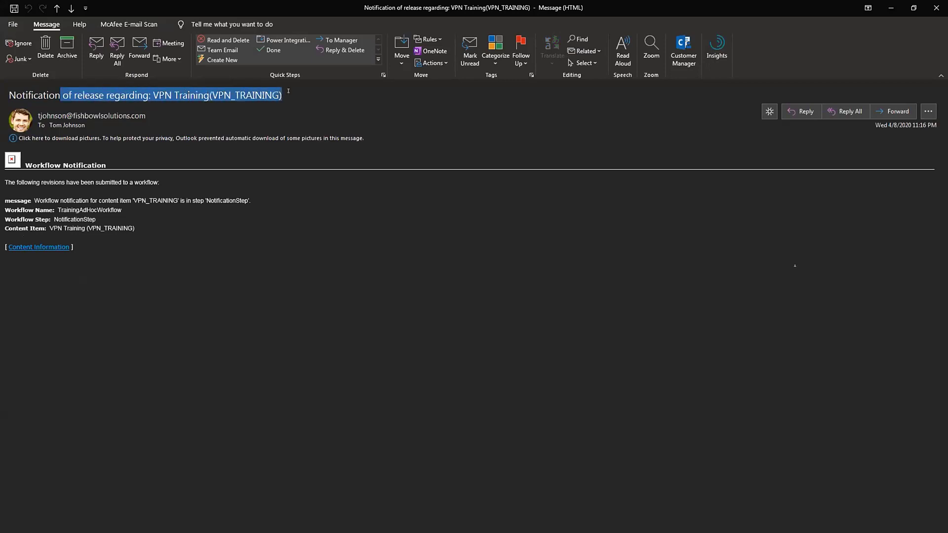
click(145, 94)
drag(152, 95, 203, 91)
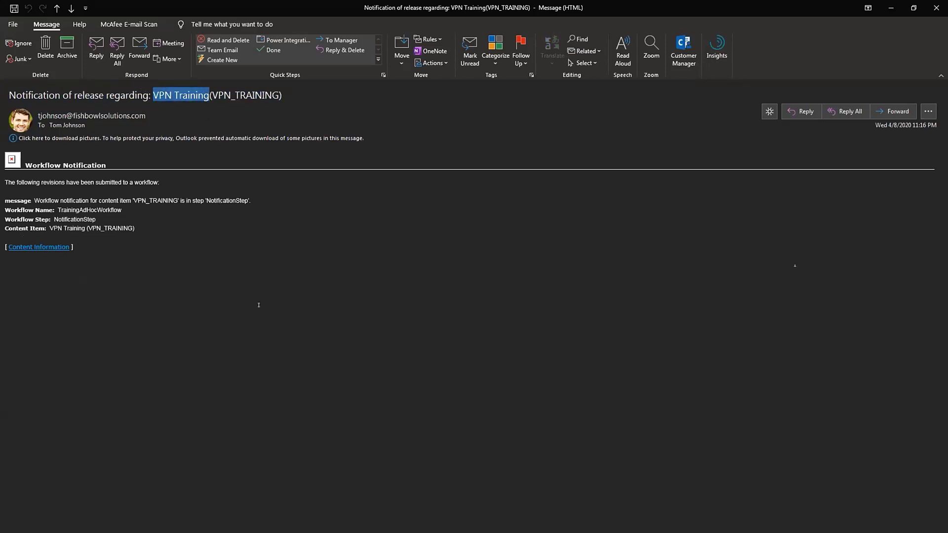
click(211, 289)
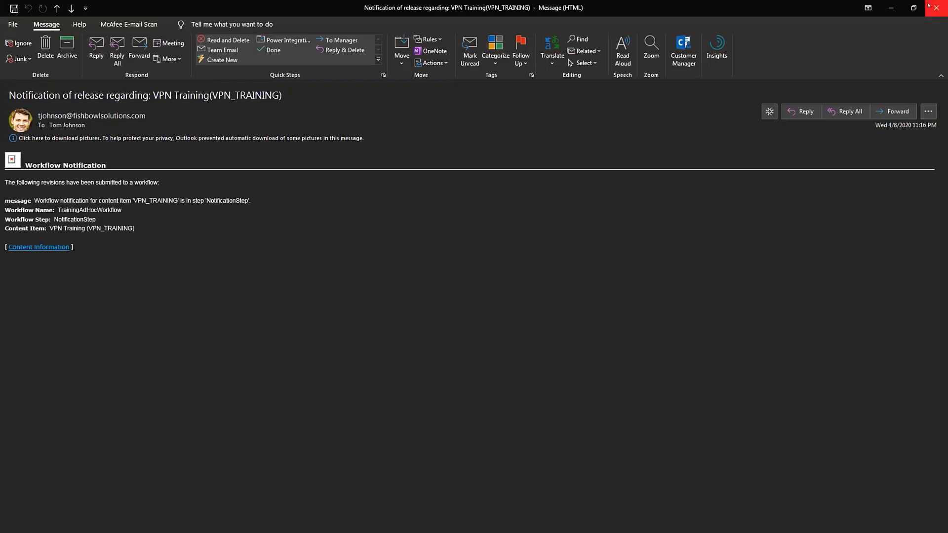
click(928, 6)
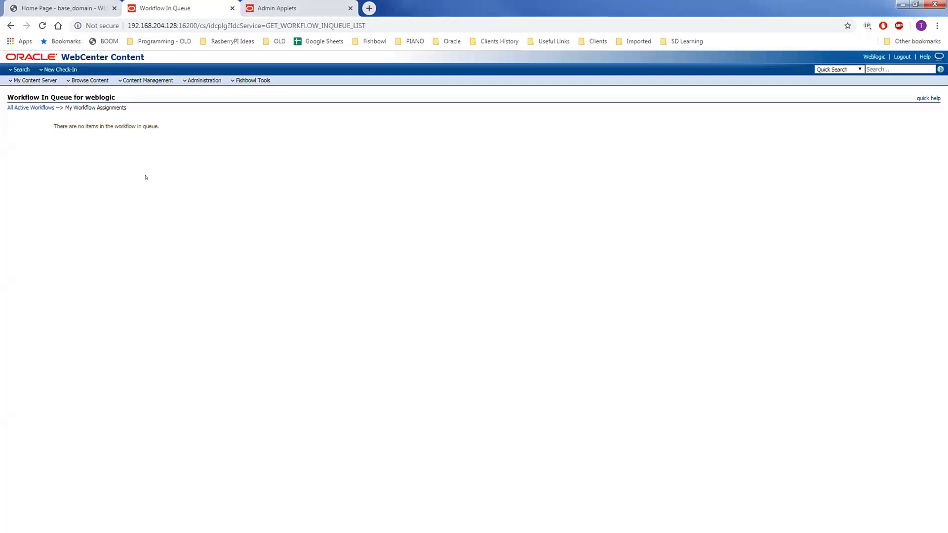
Step: Start a Training Documents check-in and point out its three workflow user fields
click(66, 71)
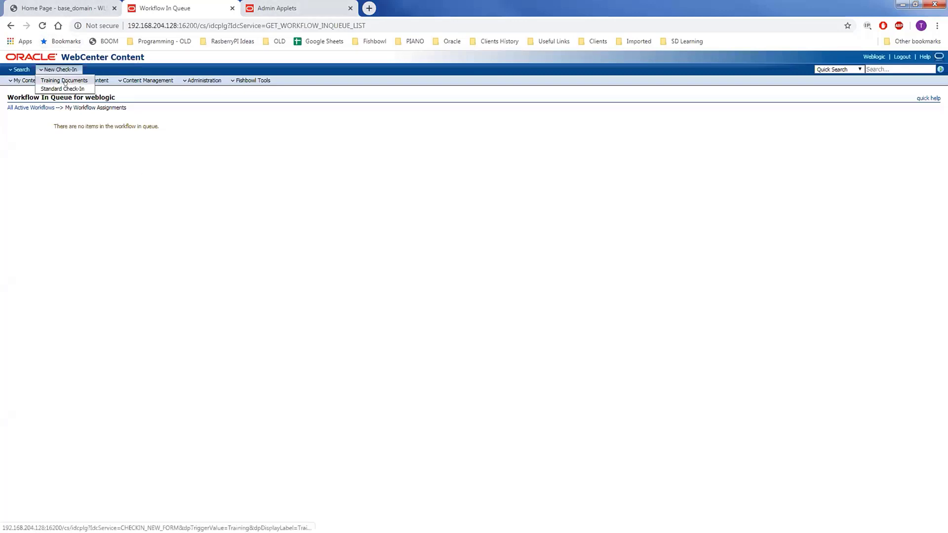
click(66, 81)
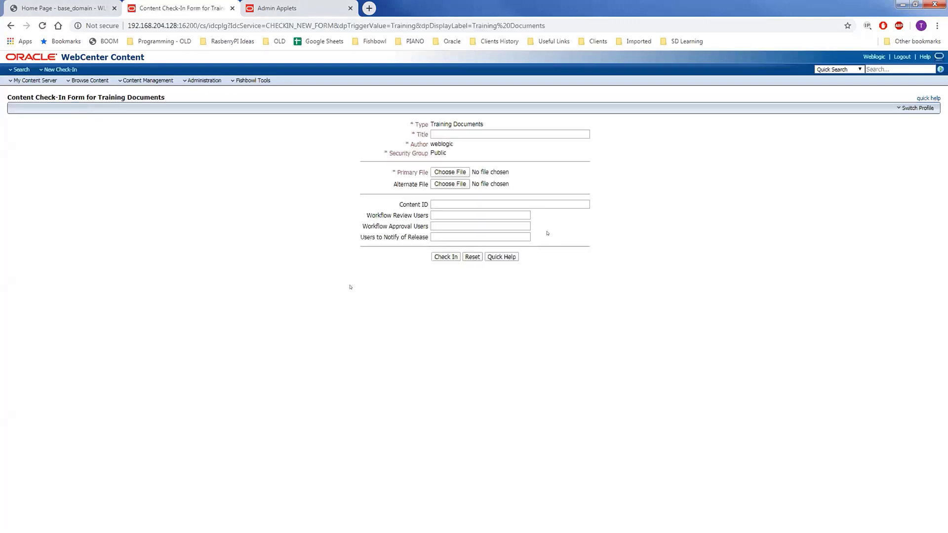
drag(539, 237, 367, 211)
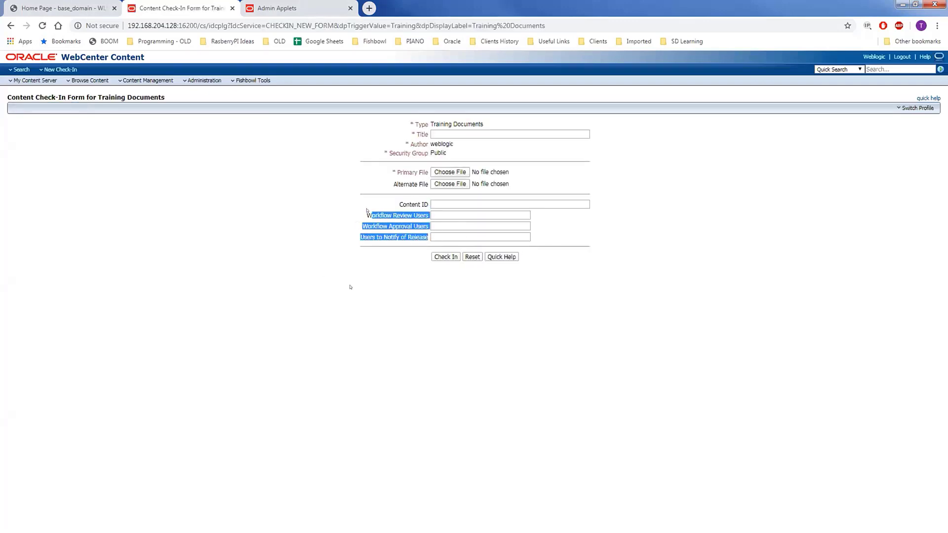
click(359, 215)
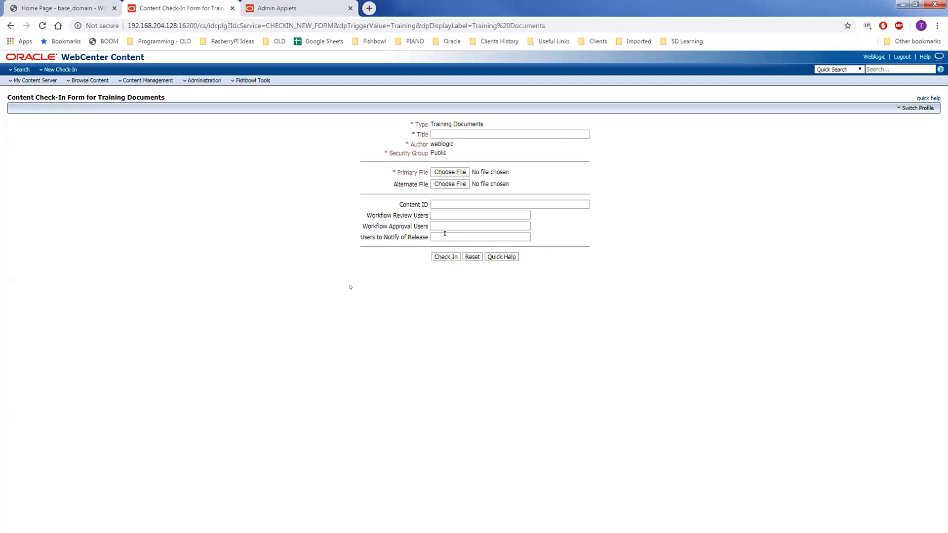
drag(445, 234, 359, 217)
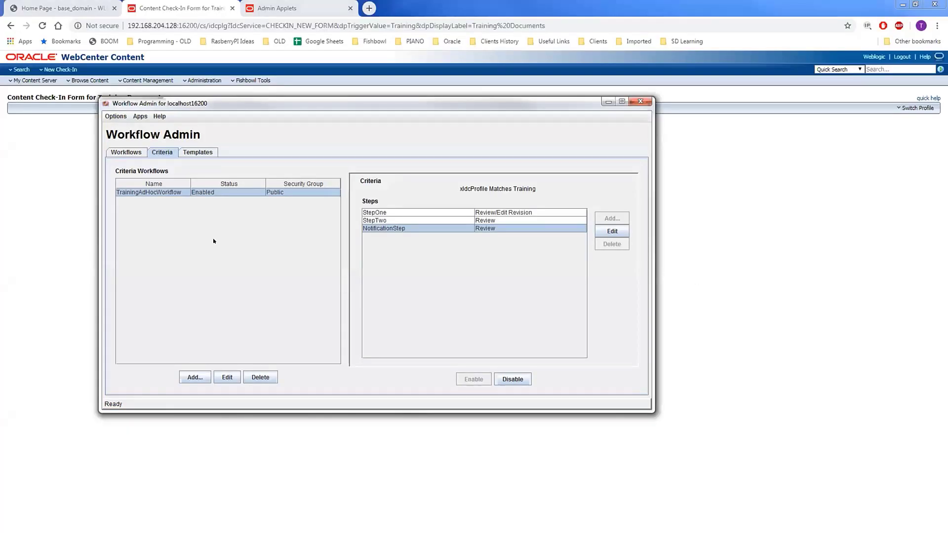
Step: Select TrainingAdHocWorkflow in Workflow Admin and view StepOne, StepTwo and NotificationStep
click(201, 193)
click(462, 216)
click(460, 225)
click(454, 229)
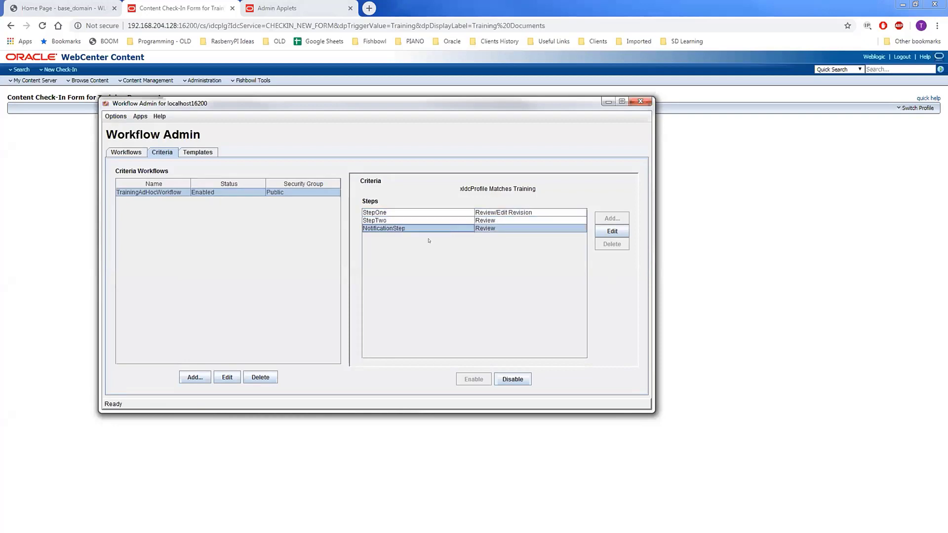